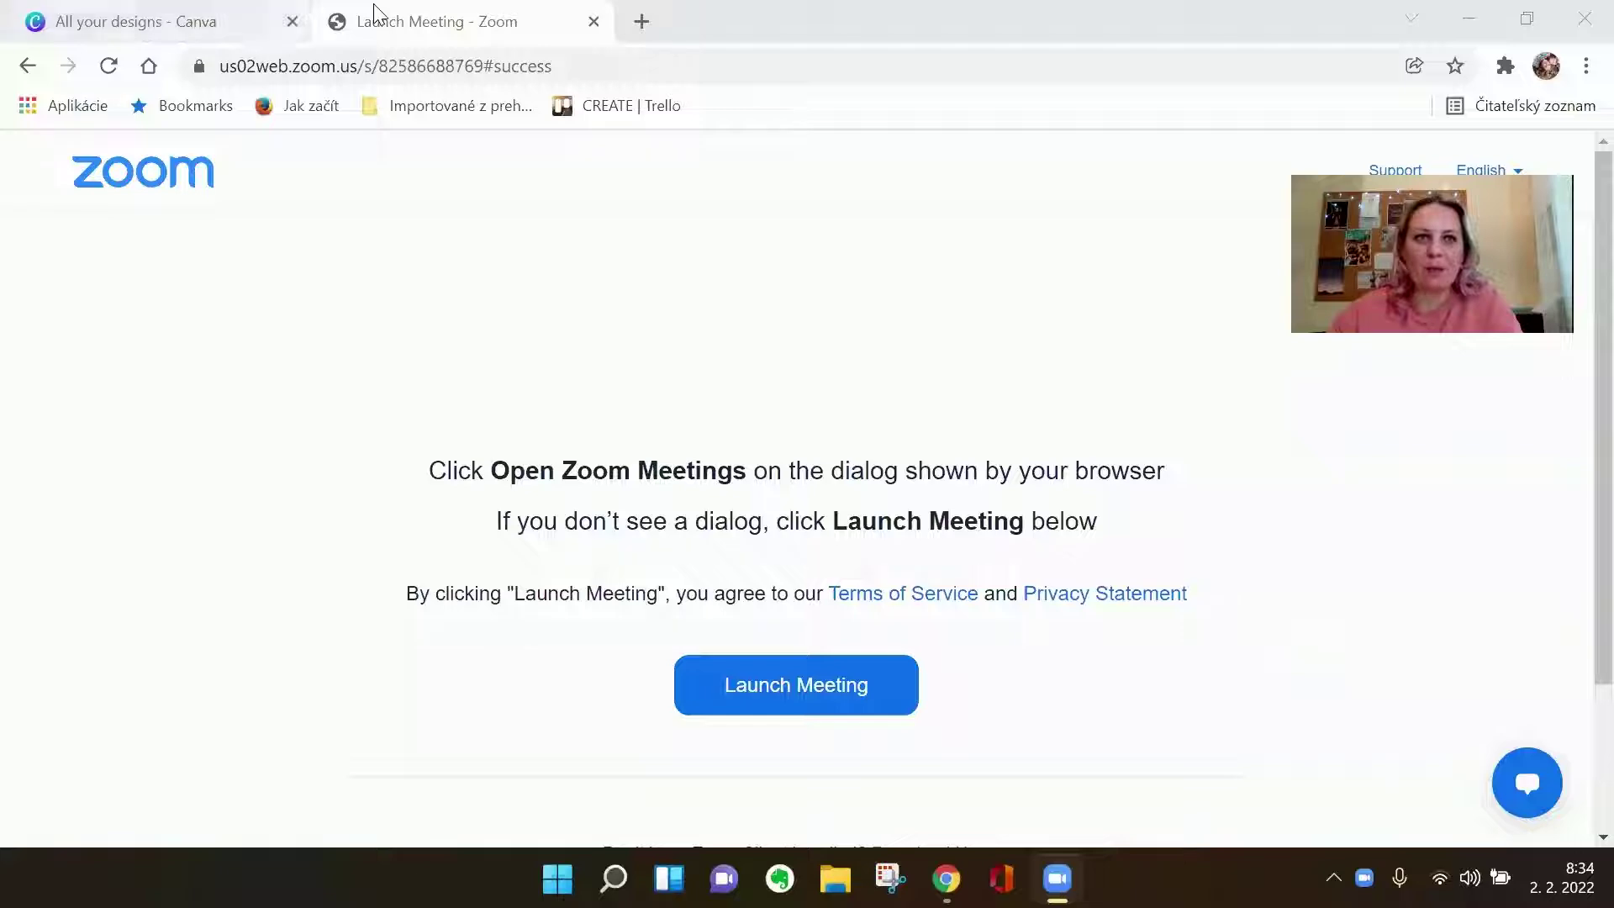
Switch to the Canva tab and search the templates for 'instagram posts'.
left_click(190, 22)
mouse_move(518, 175)
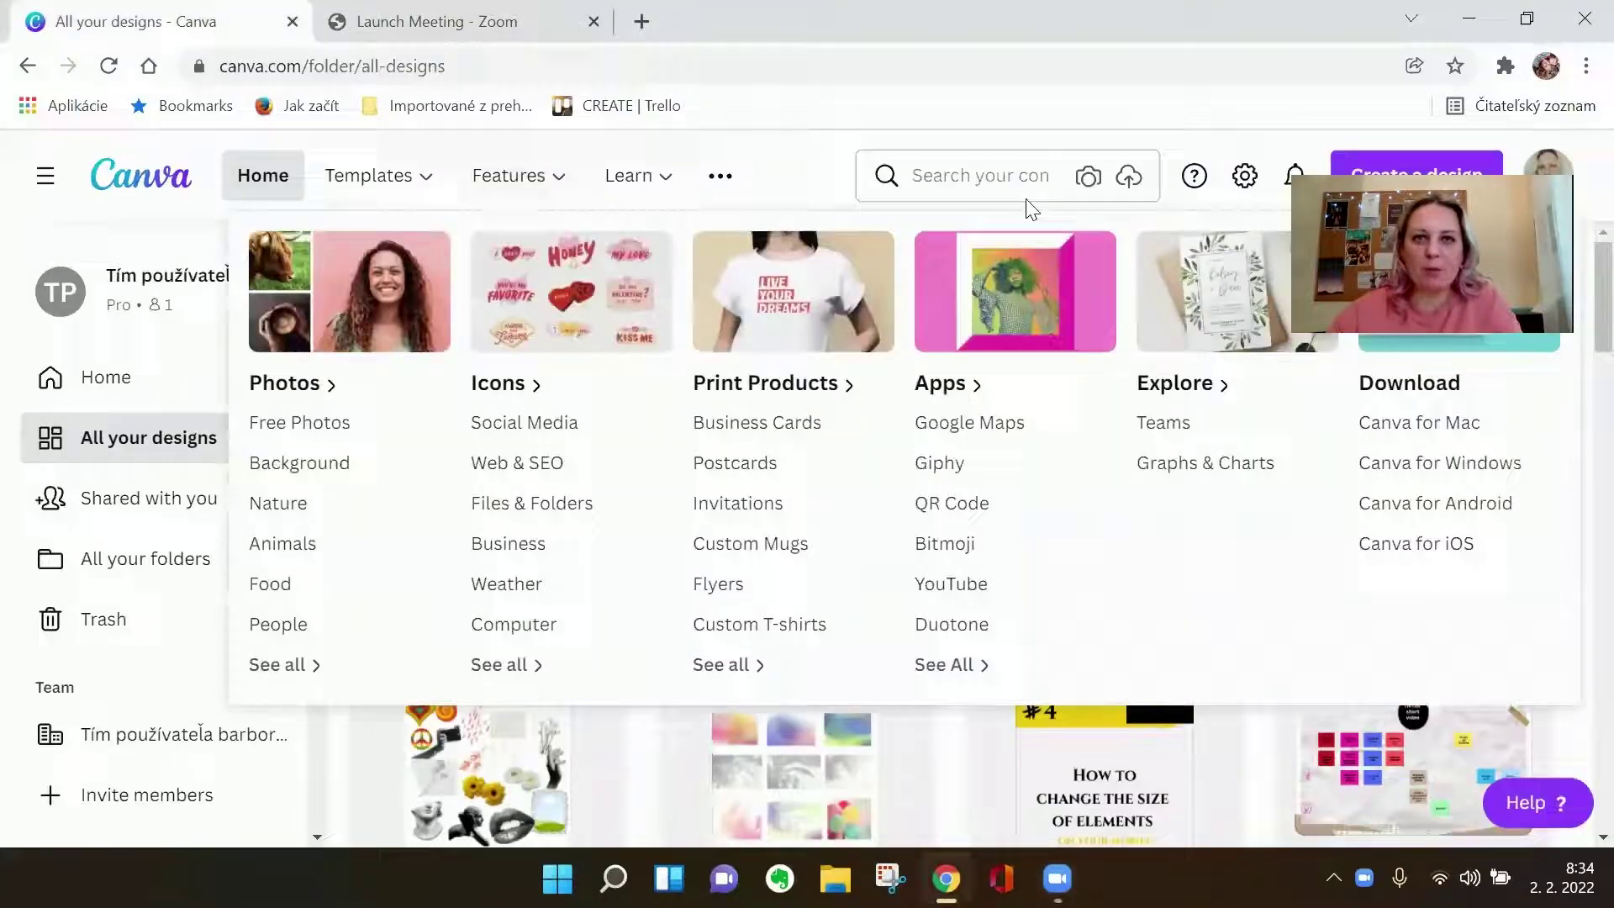
left_click(982, 176)
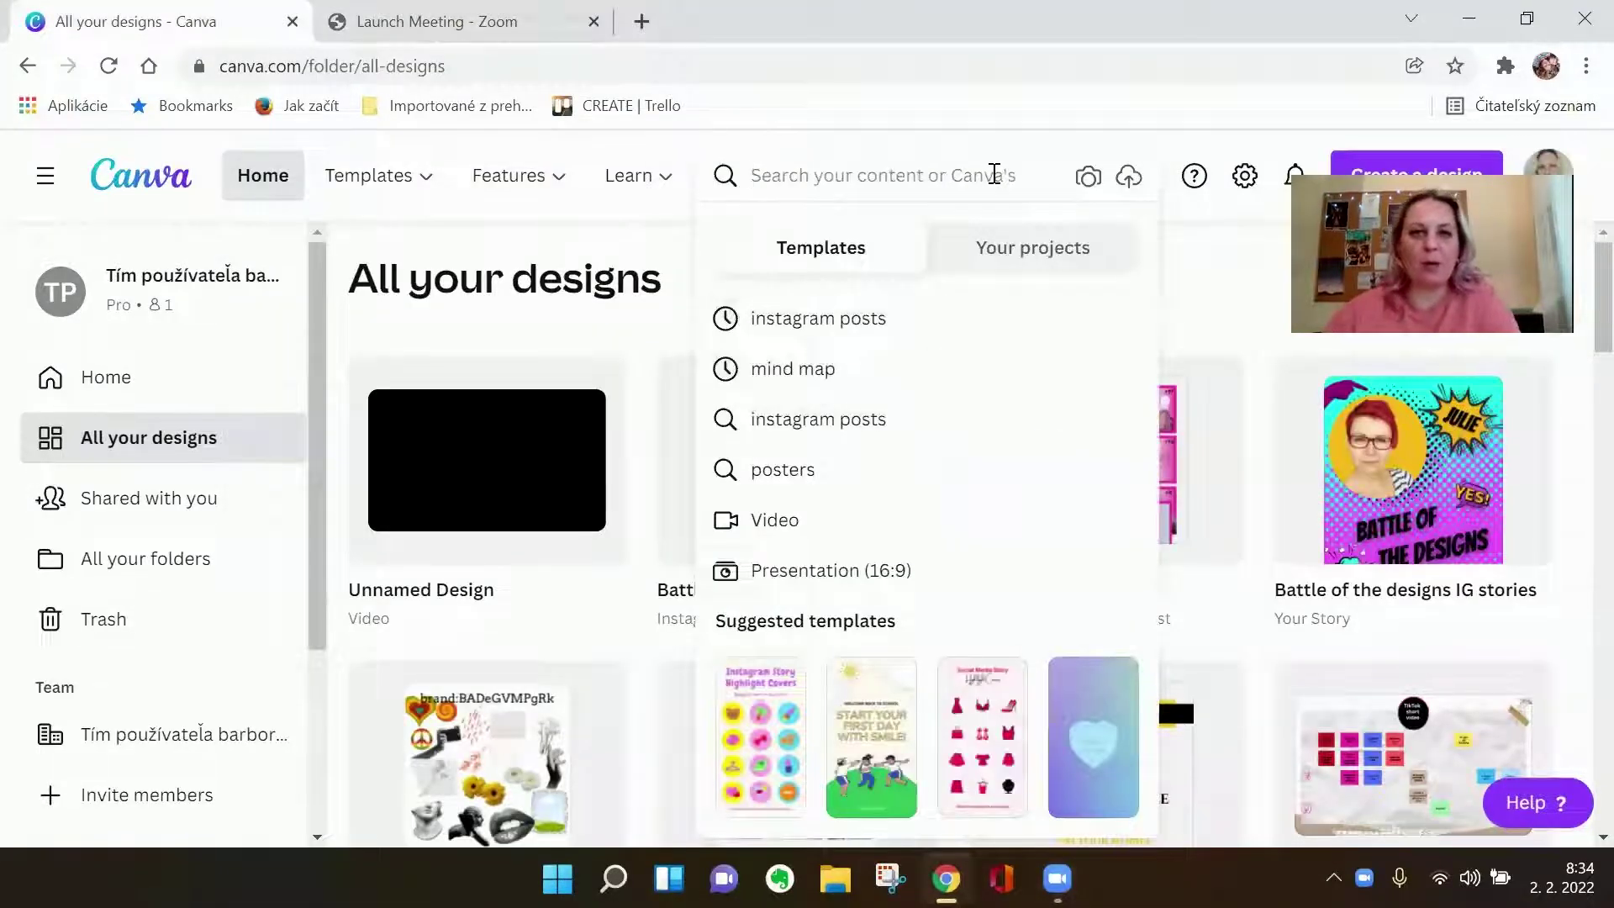
left_click(819, 317)
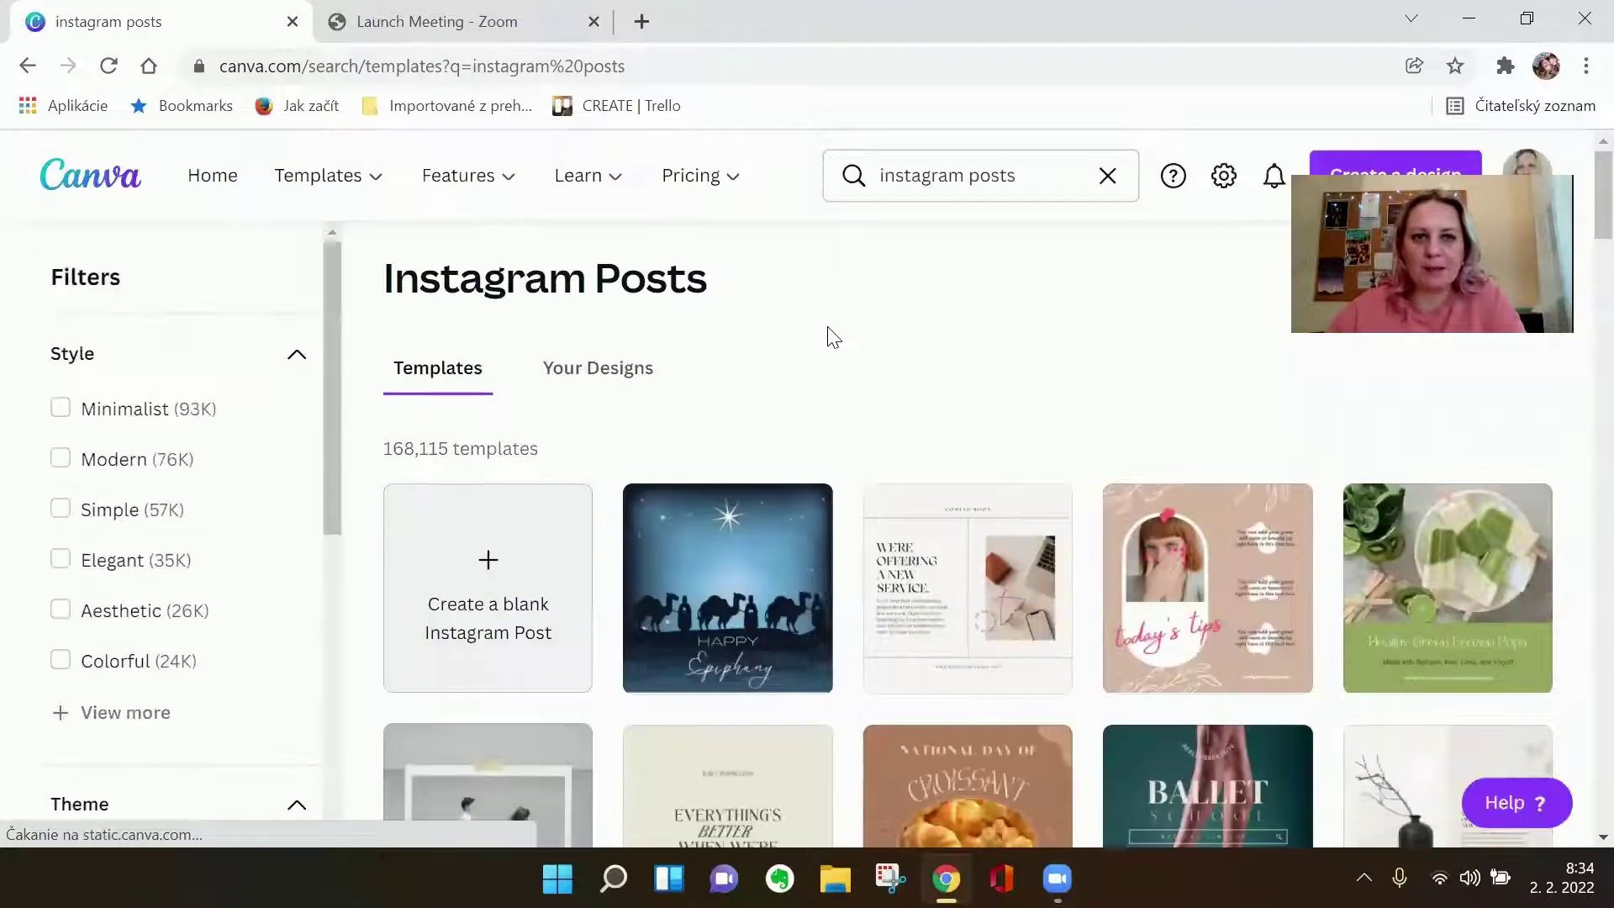
left_click(489, 586)
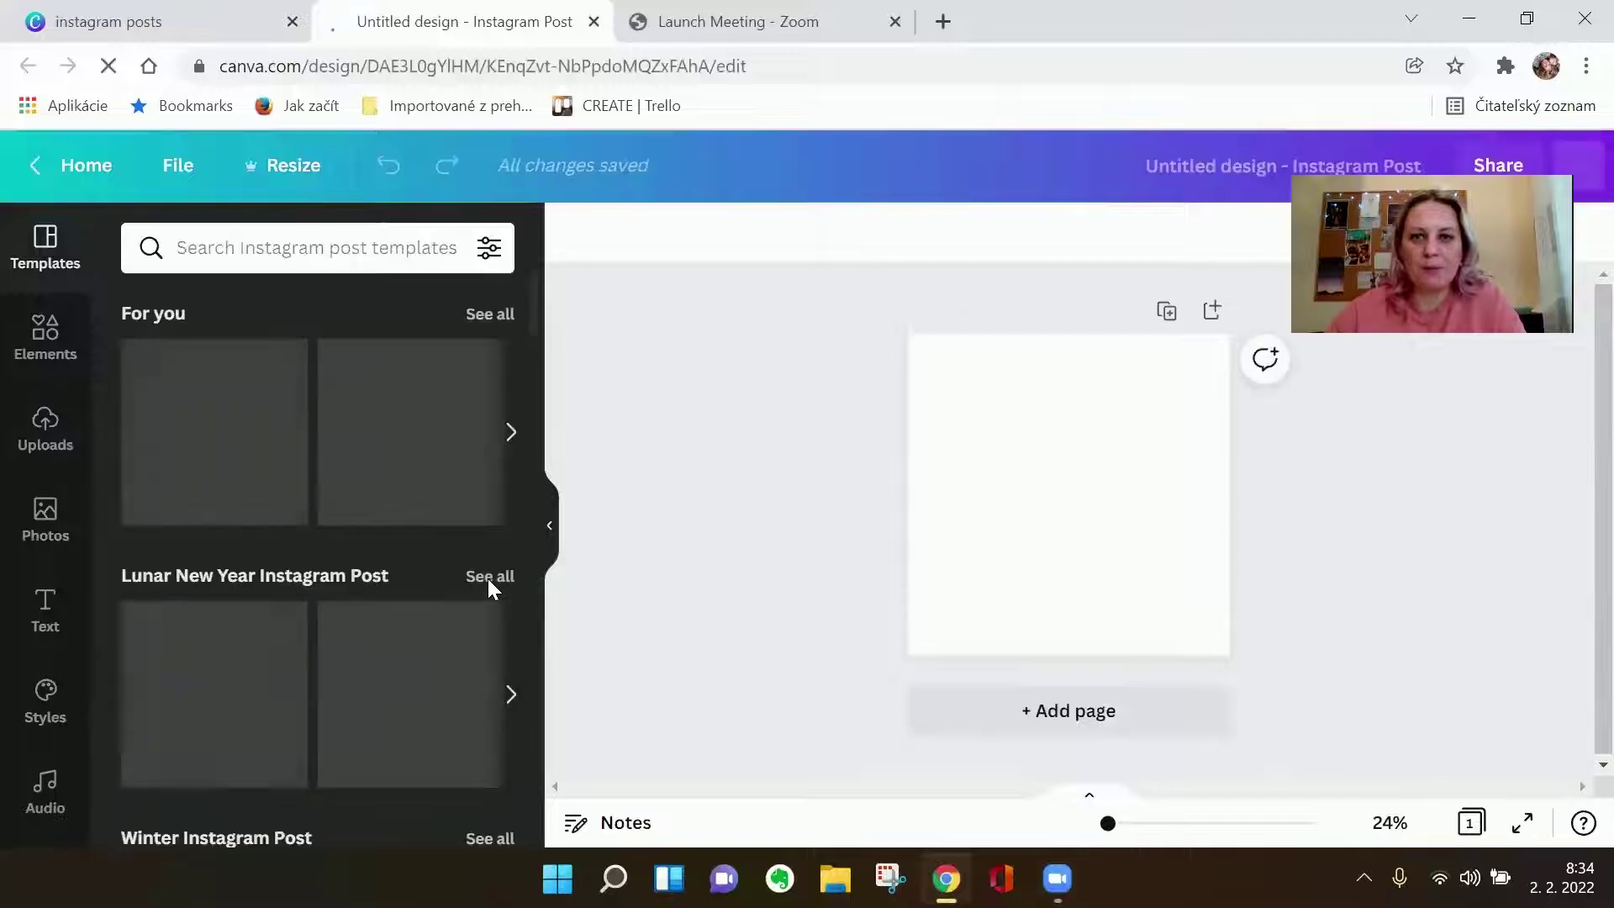
left_click_drag(1109, 823, 1110, 823)
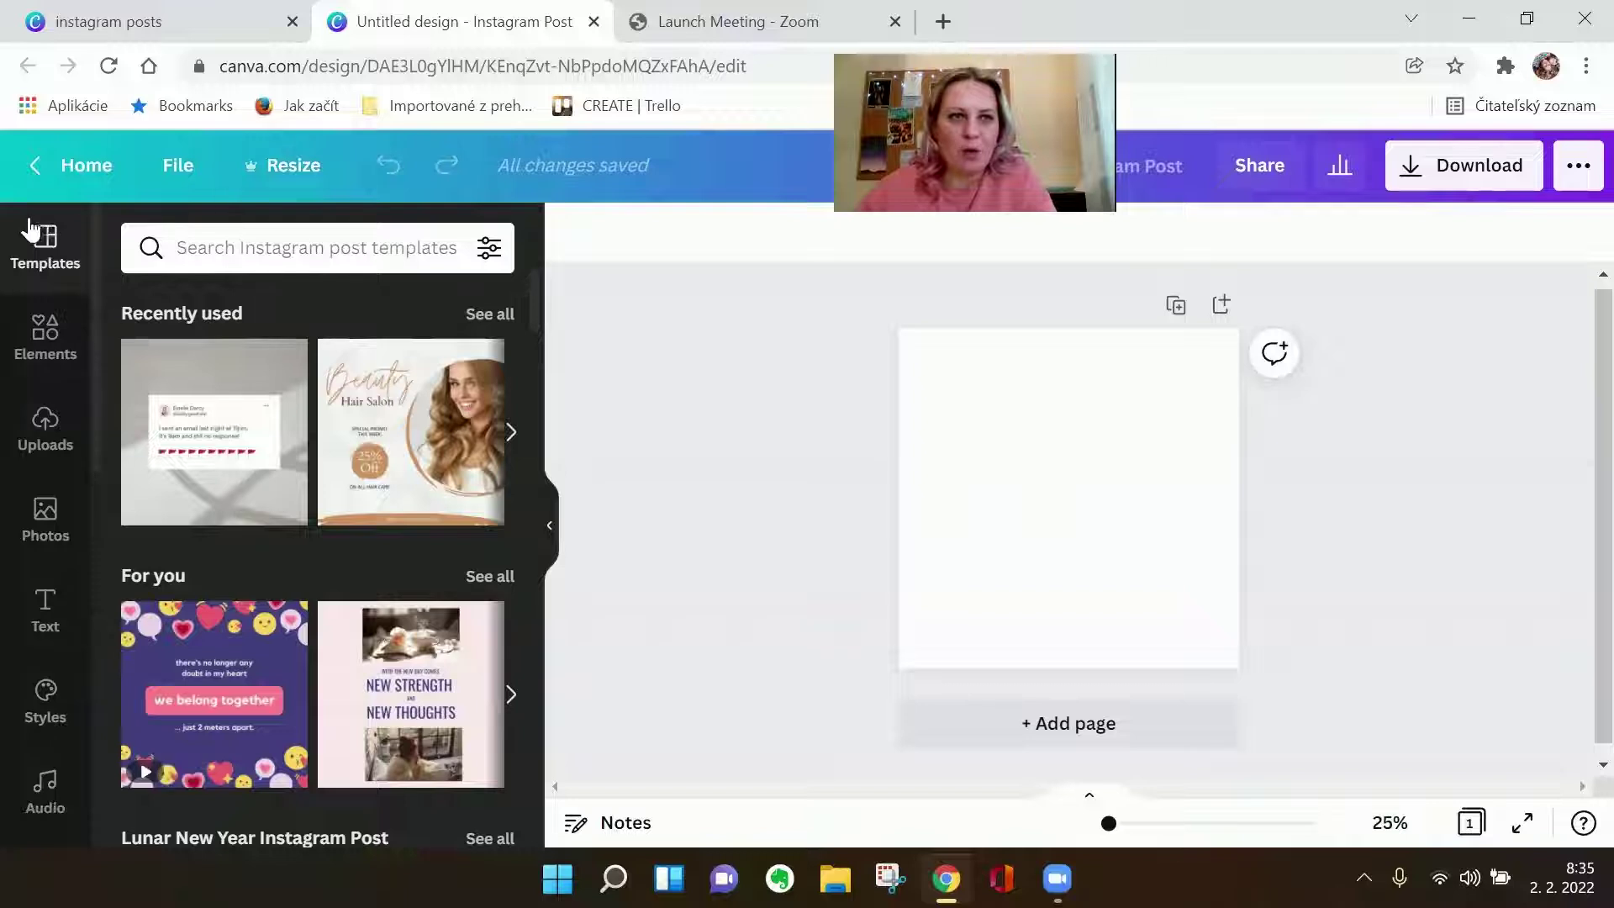
Open Elements and show all the table styles.
left_click(48, 330)
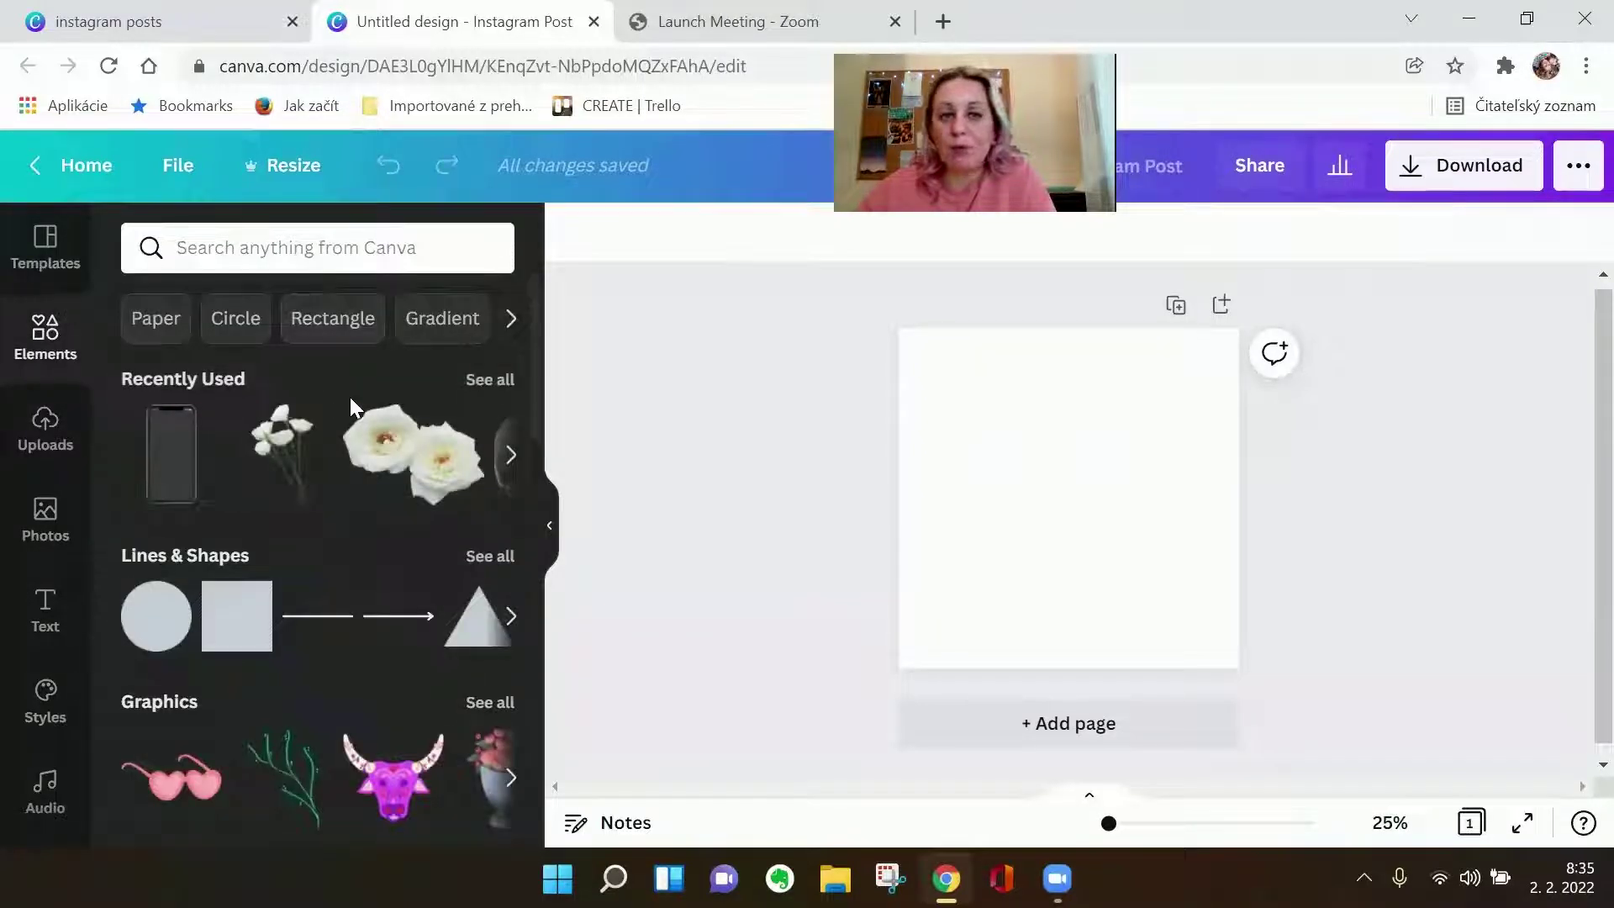
scroll(349, 397, "down", 1)
scroll(350, 397, "down", 1)
scroll(349, 397, "down", 1)
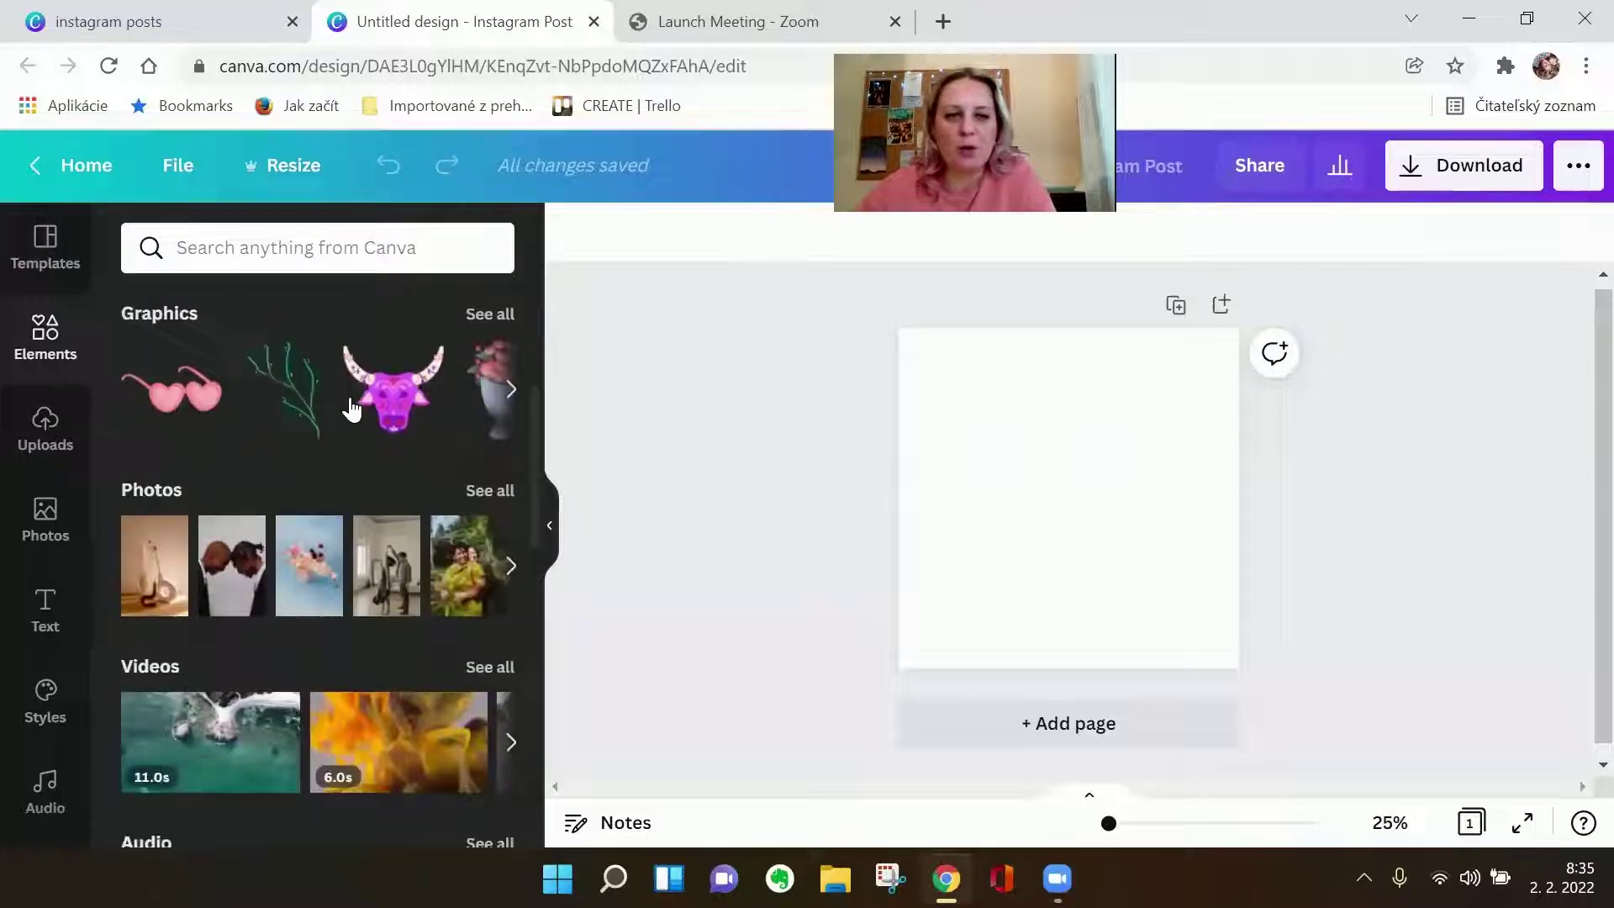
scroll(349, 395, "down", 3)
scroll(350, 395, "down", 3)
scroll(350, 395, "down", 1)
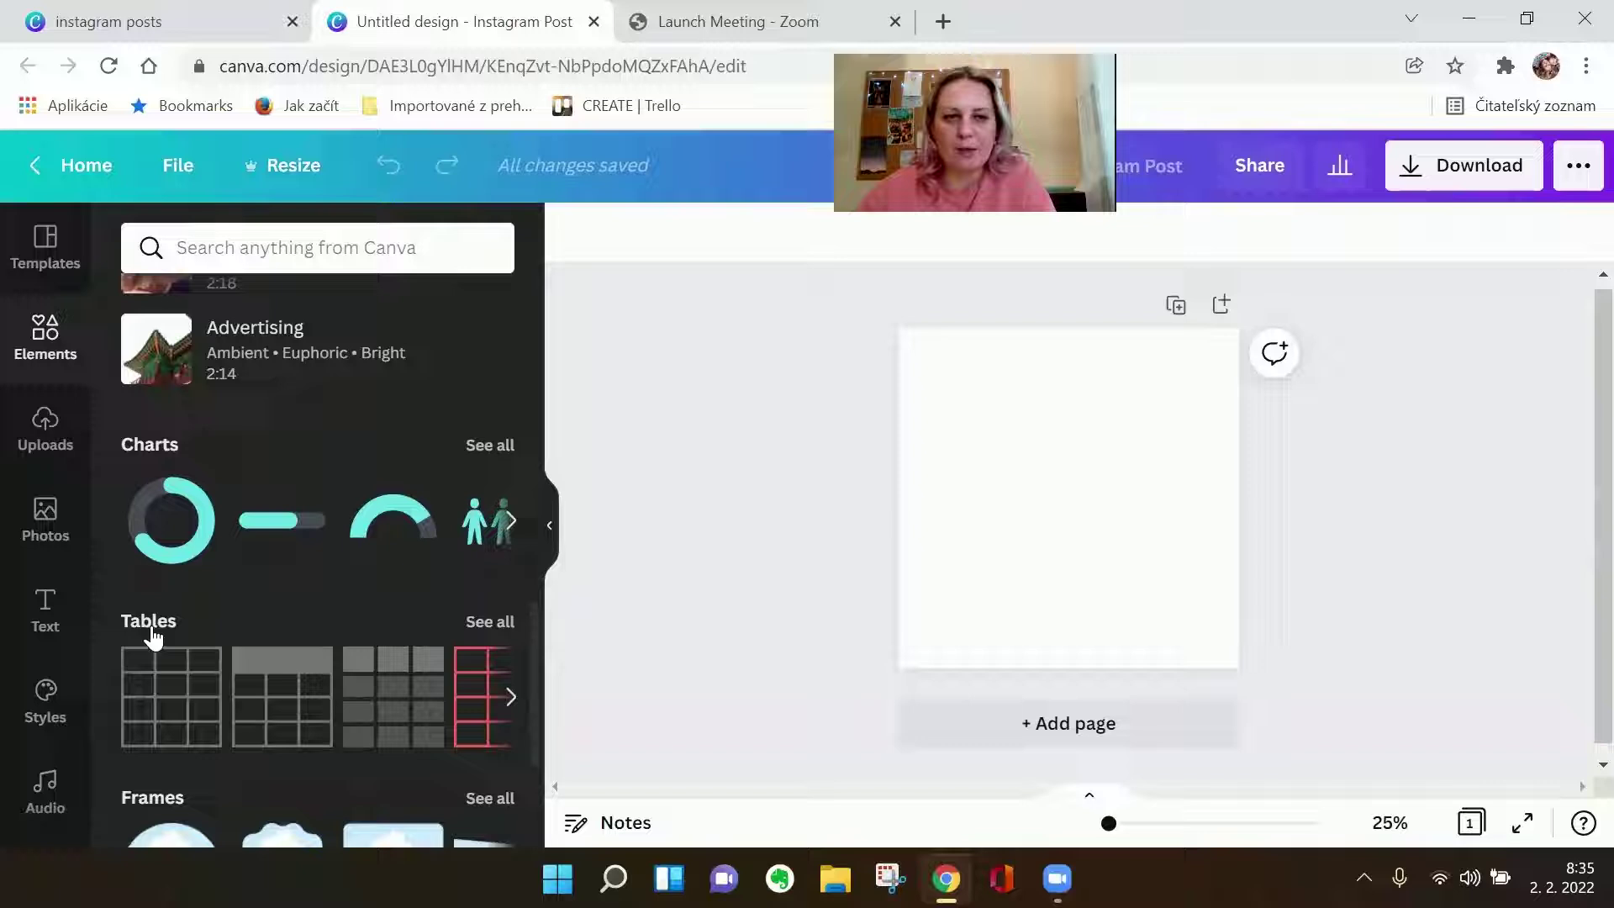
left_click(489, 622)
scroll(484, 596, "down", 1)
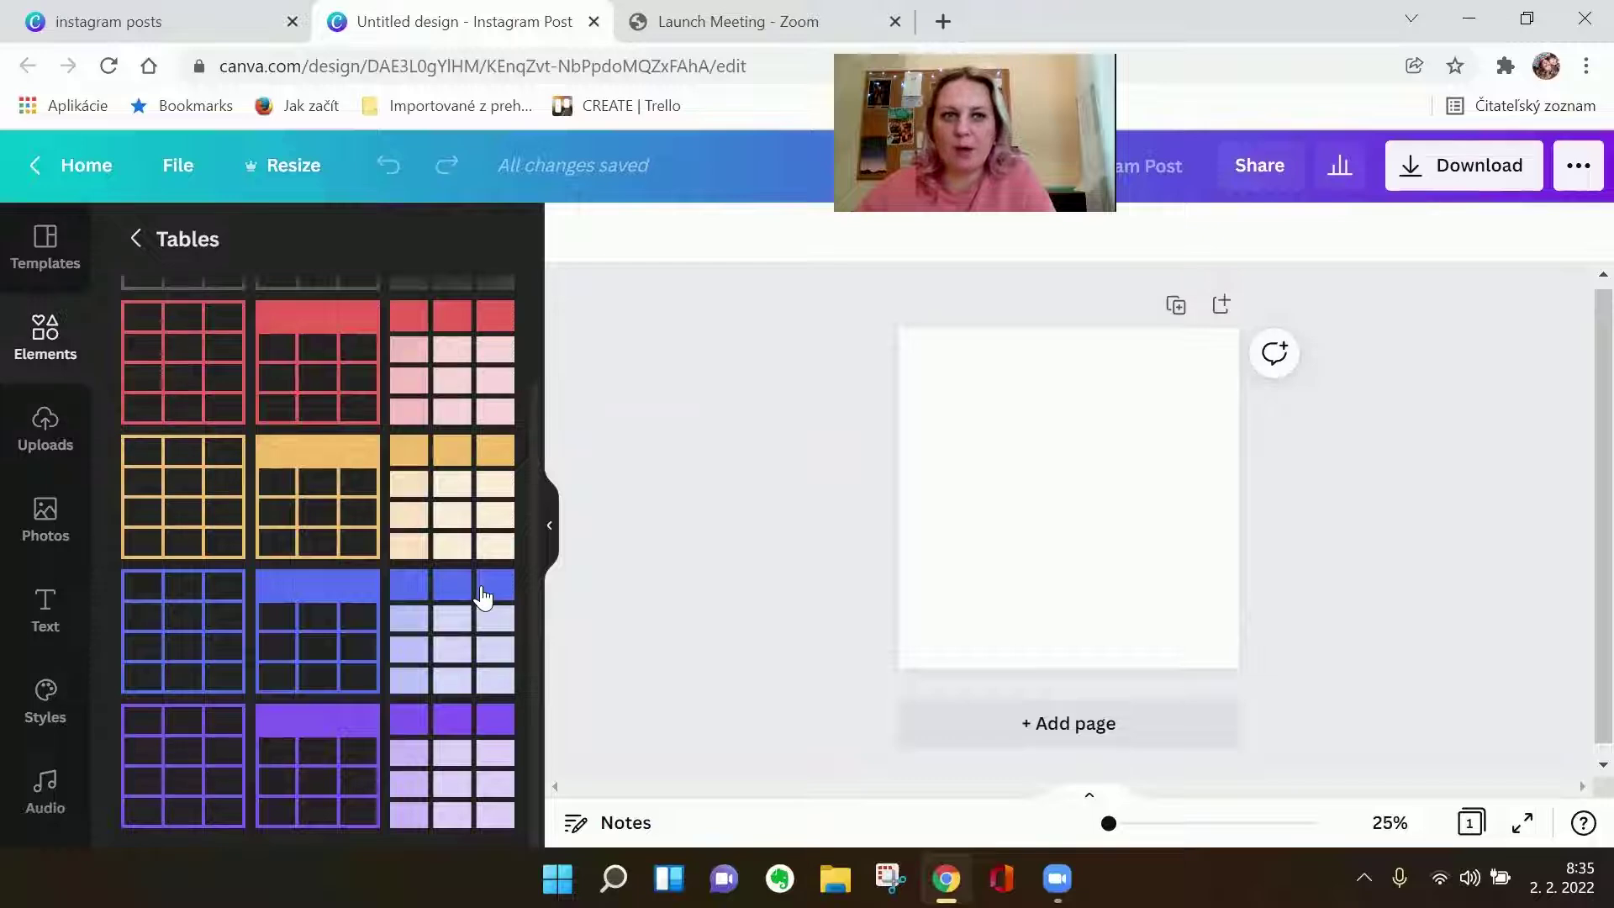
scroll(483, 596, "up", 1)
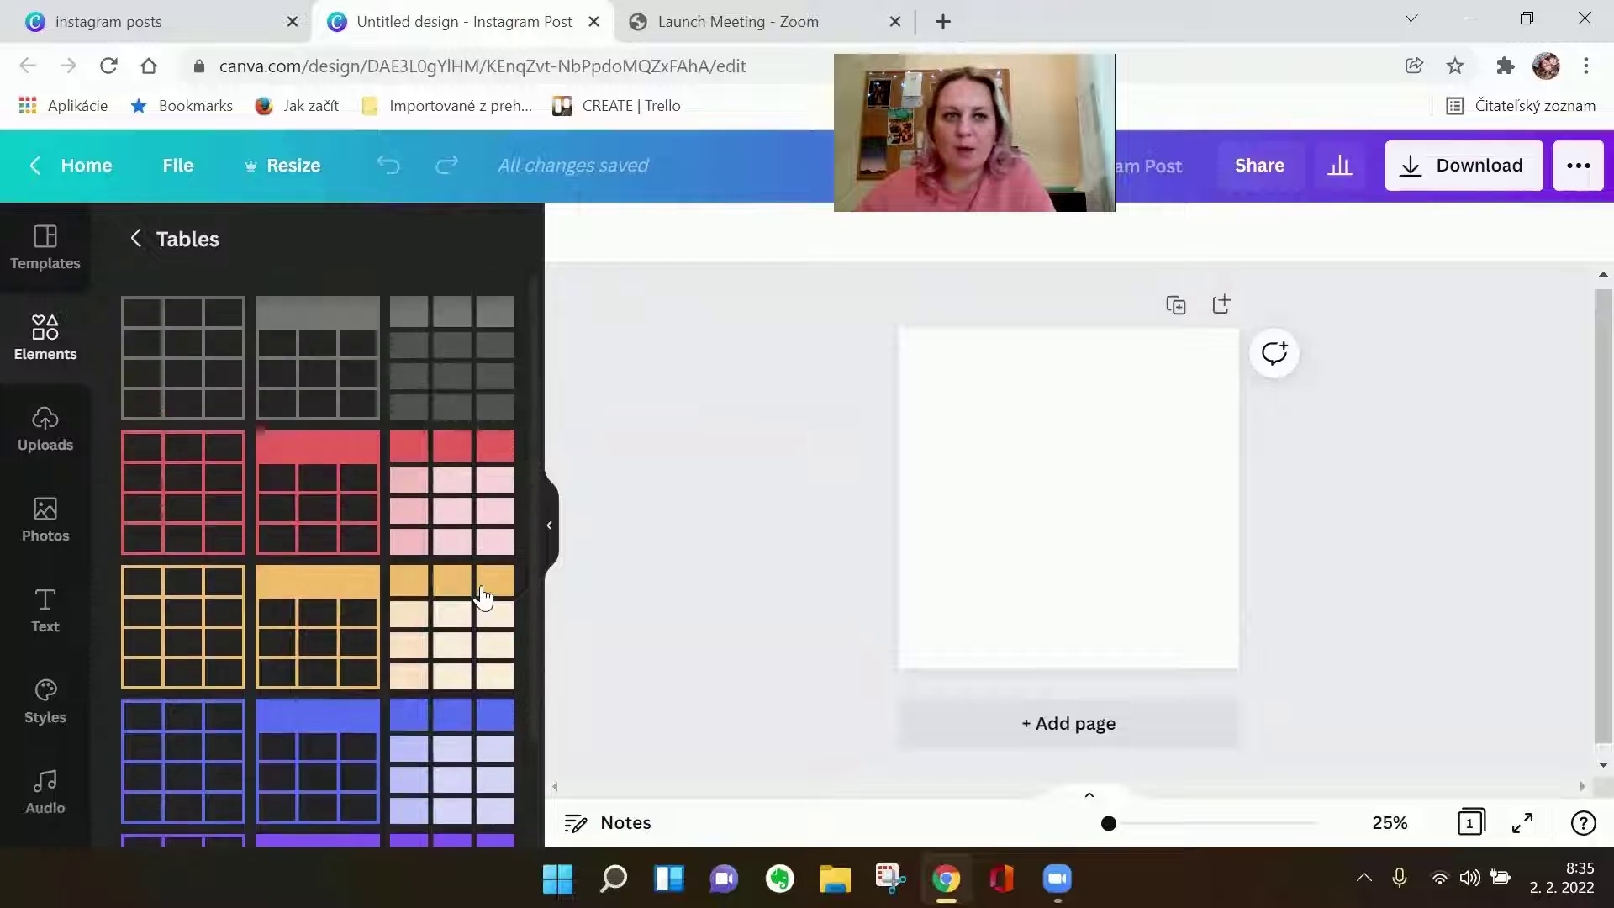
Add the pink 3×4 table and drag its bottom-left and top-right corners outward.
left_click(445, 479)
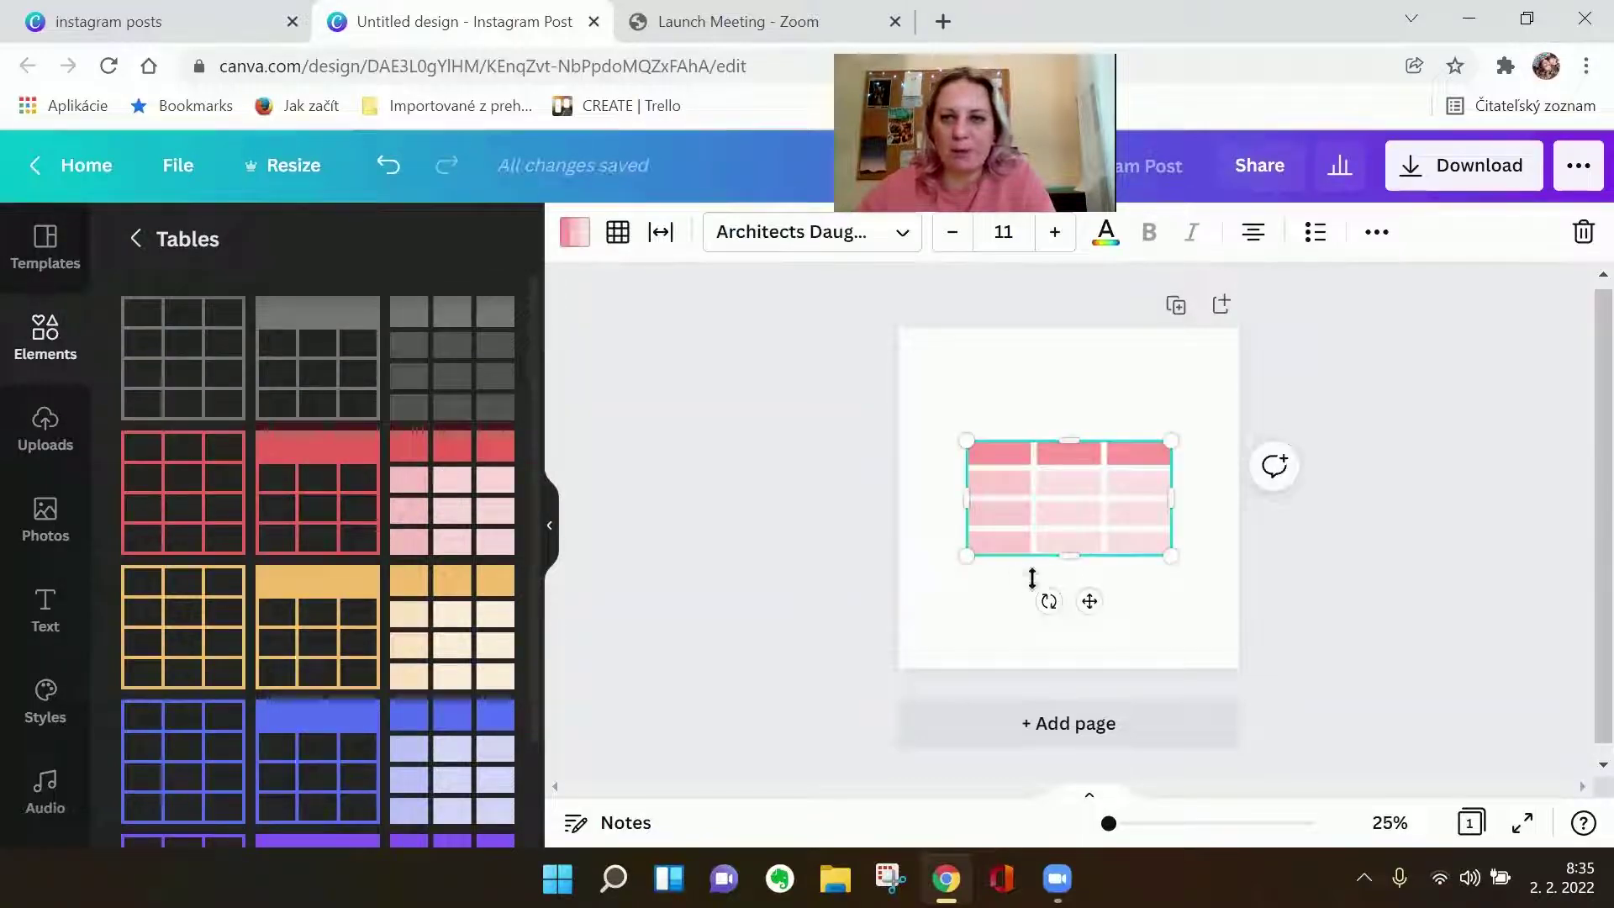
left_click_drag(968, 554, 933, 600)
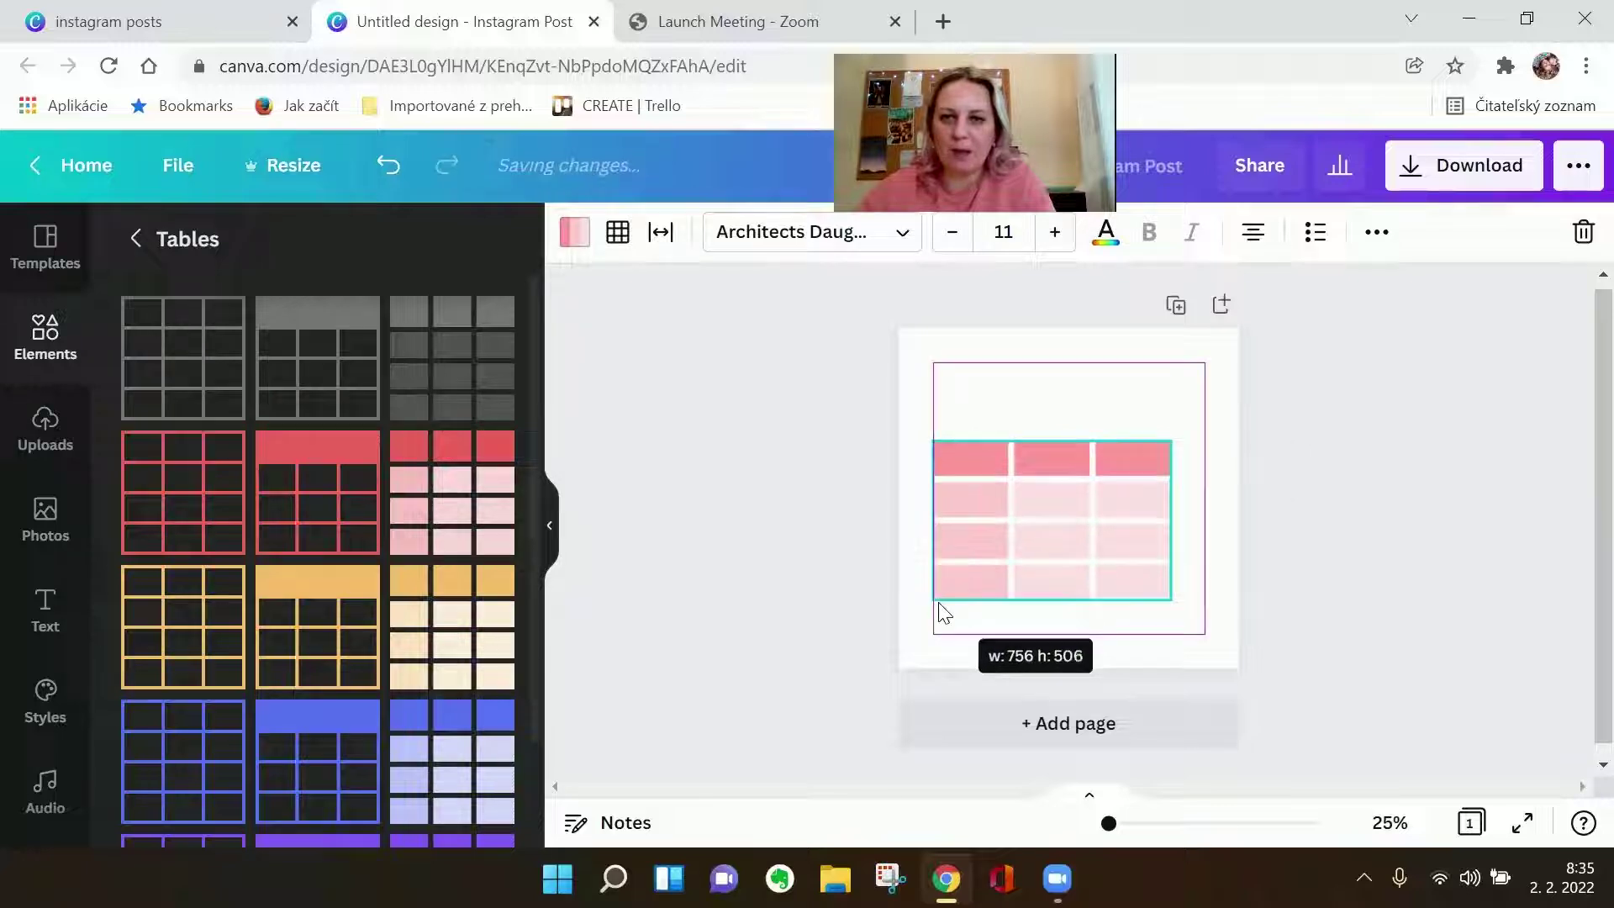
left_click_drag(1170, 435, 1206, 408)
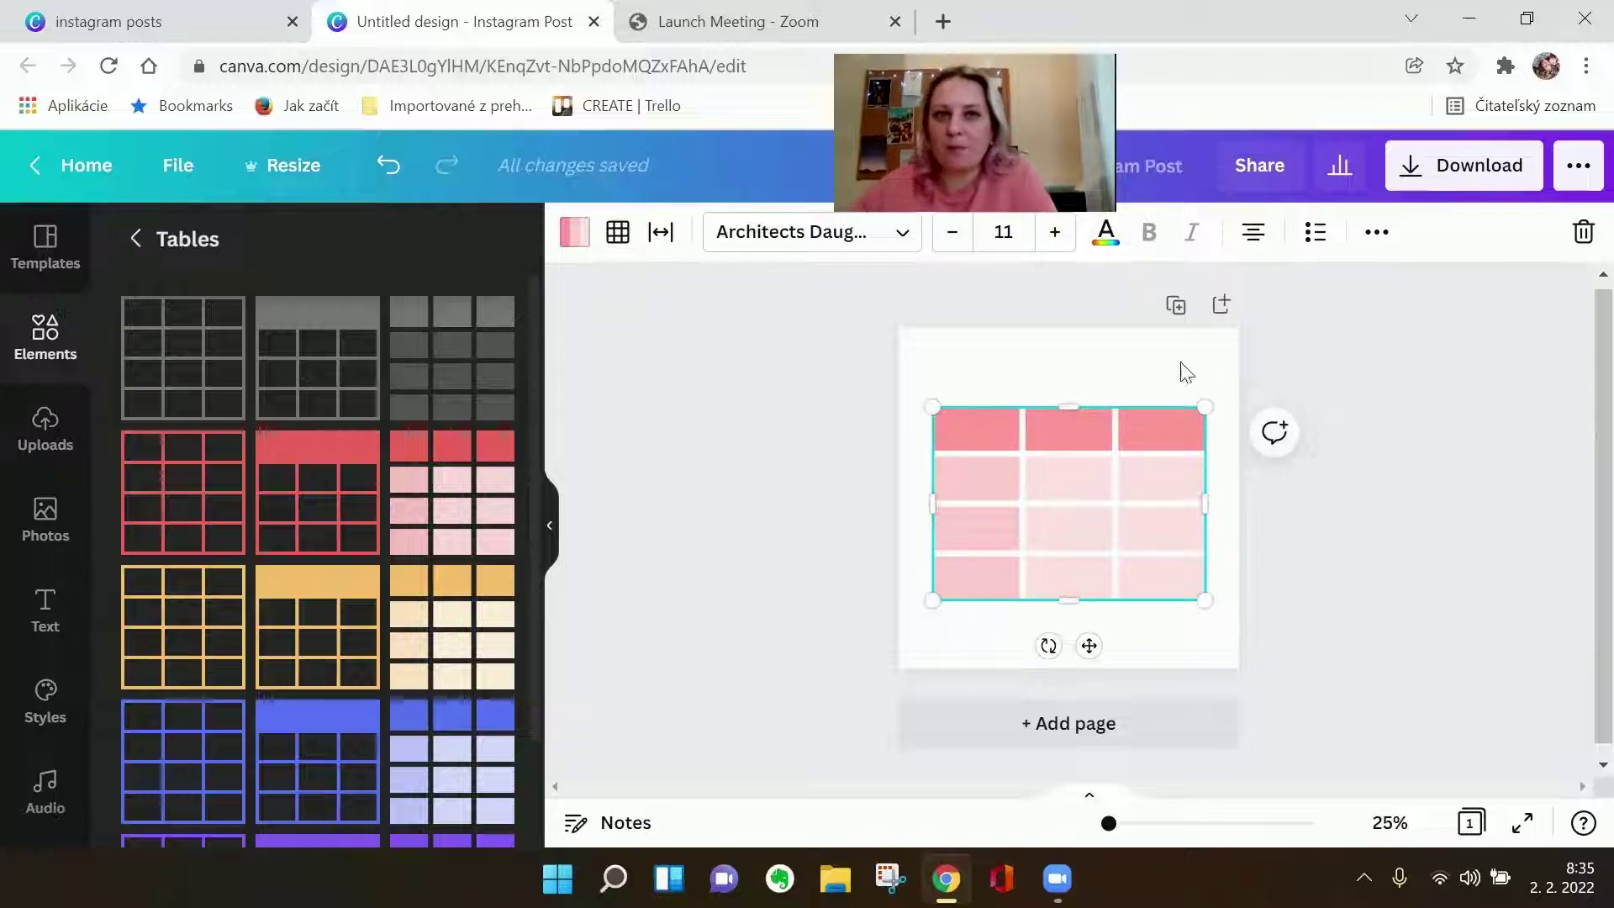
Try yellow, pink and no fill on the table cells, then undo back to pink.
left_click(573, 232)
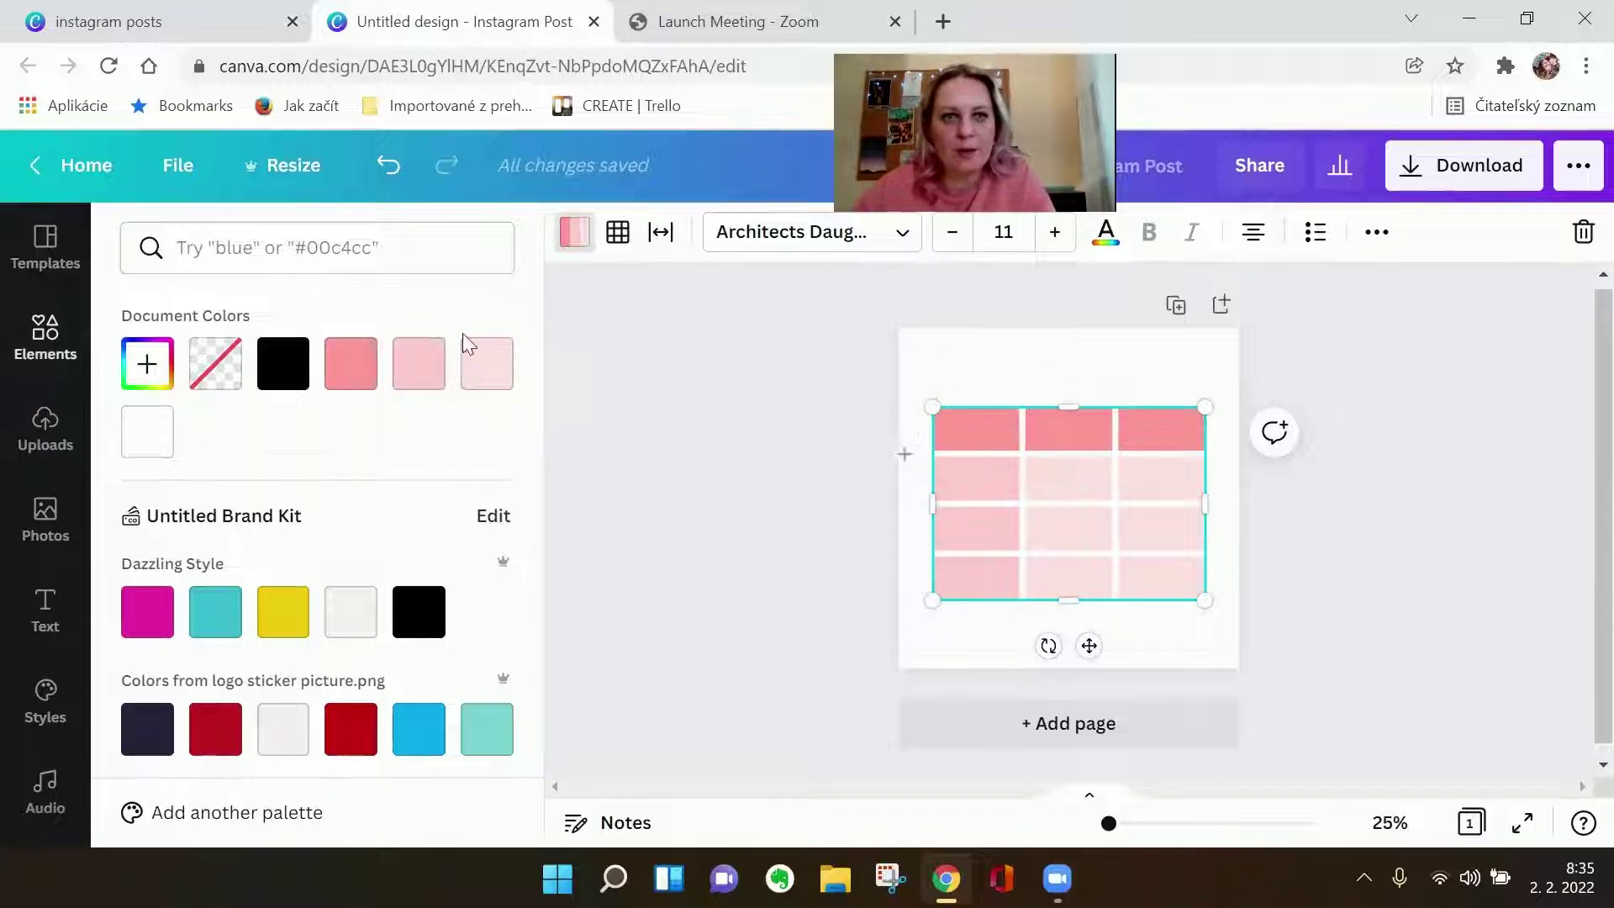
left_click(282, 612)
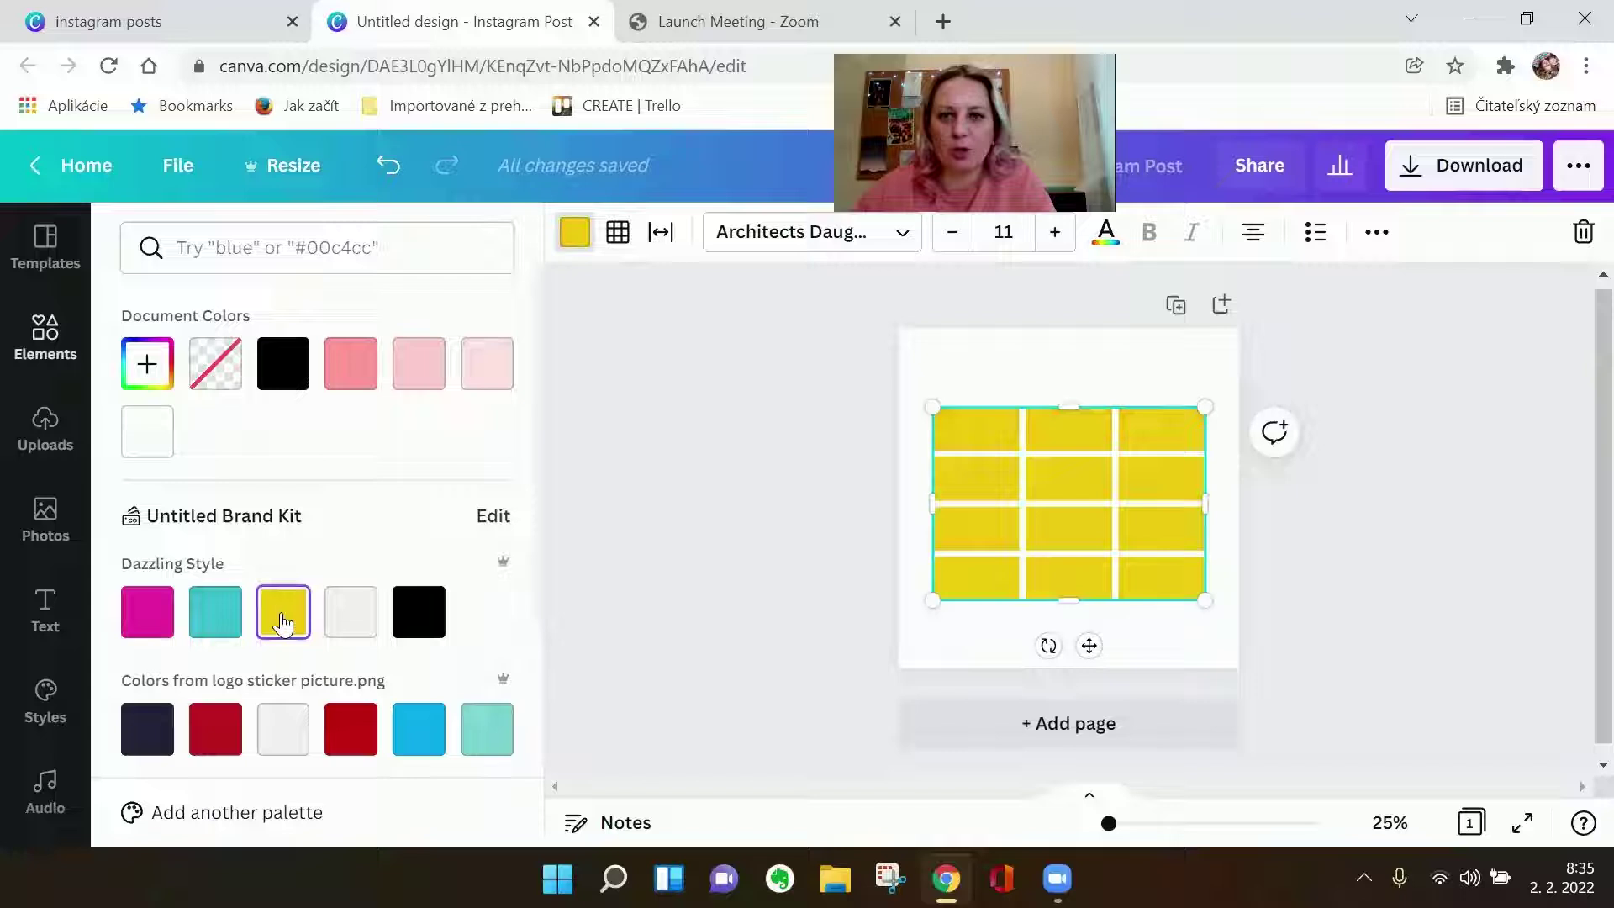
left_click(351, 364)
left_click(216, 363)
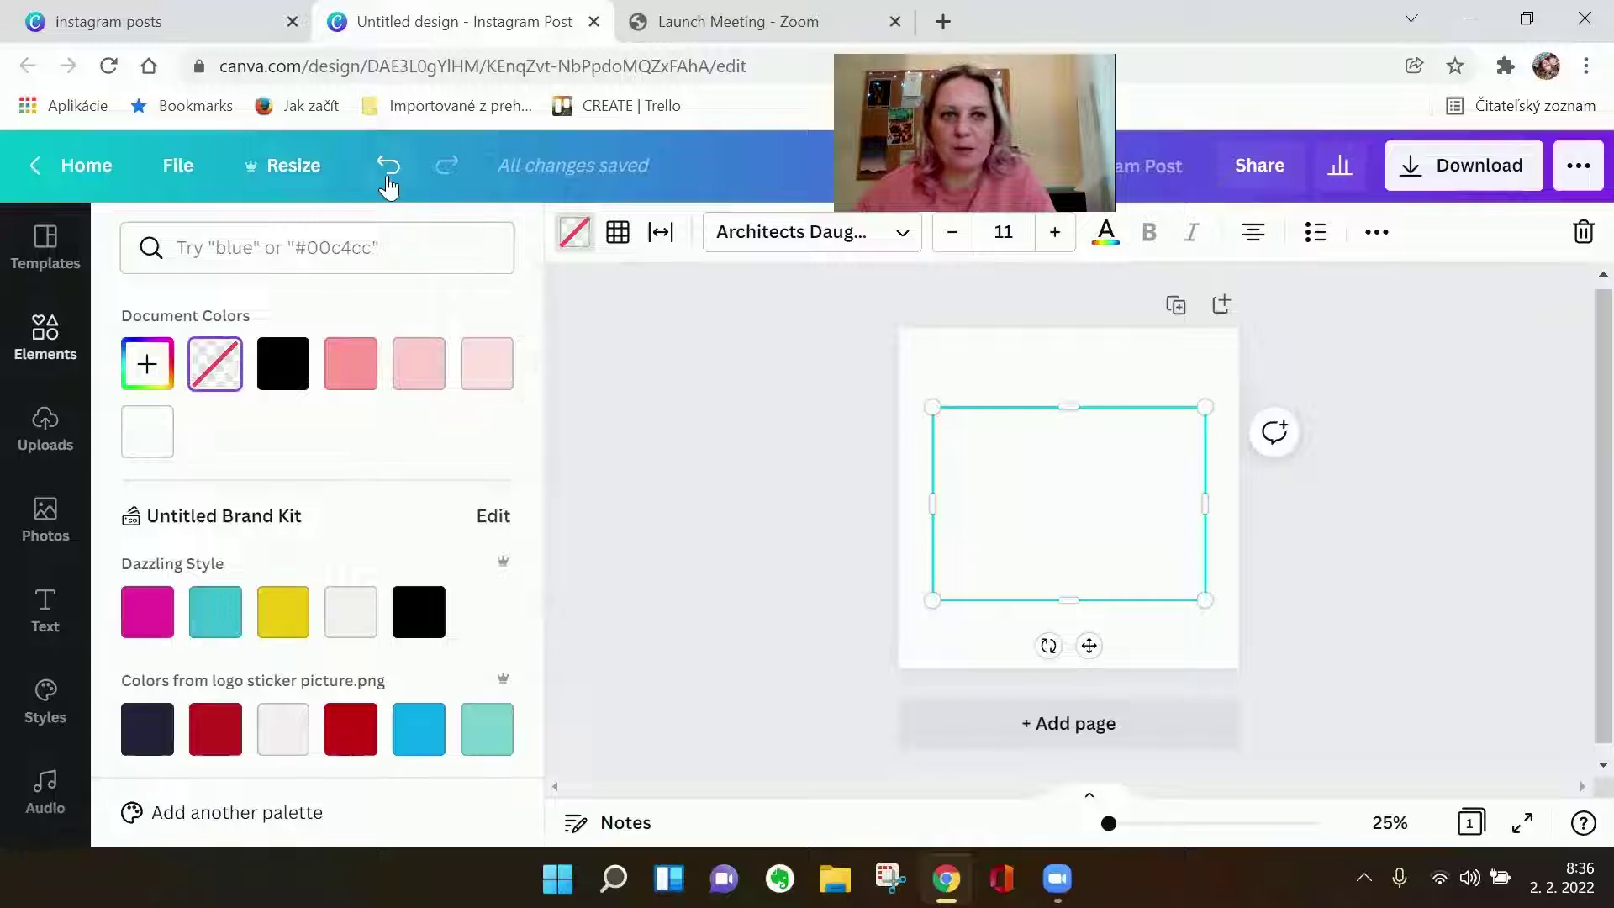
left_click(388, 165)
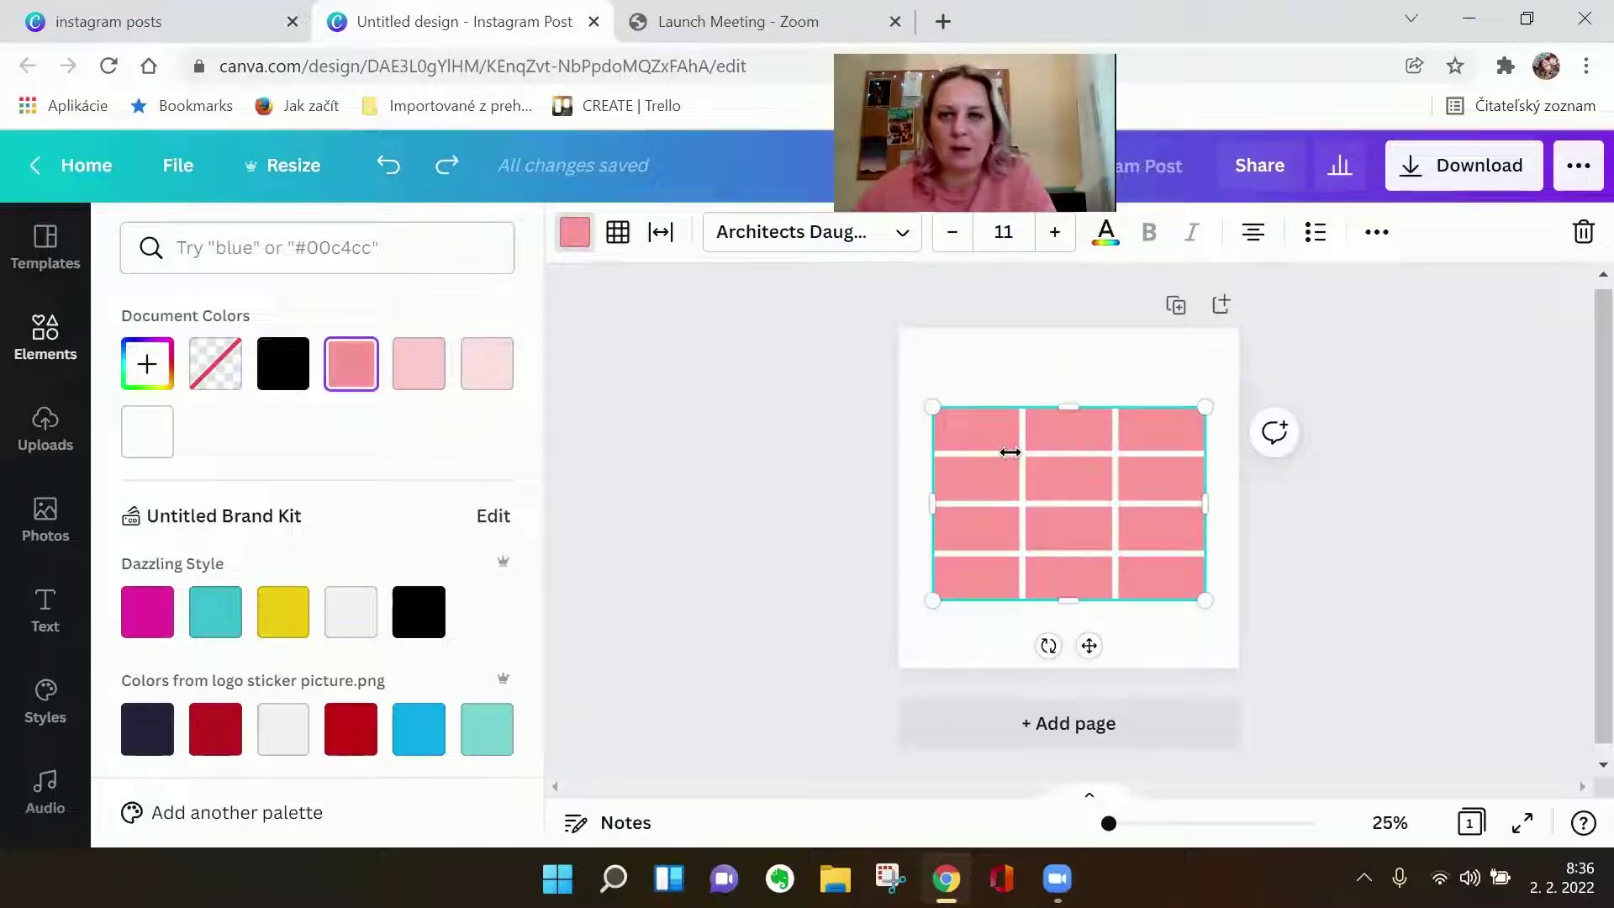
mouse_move(351, 364)
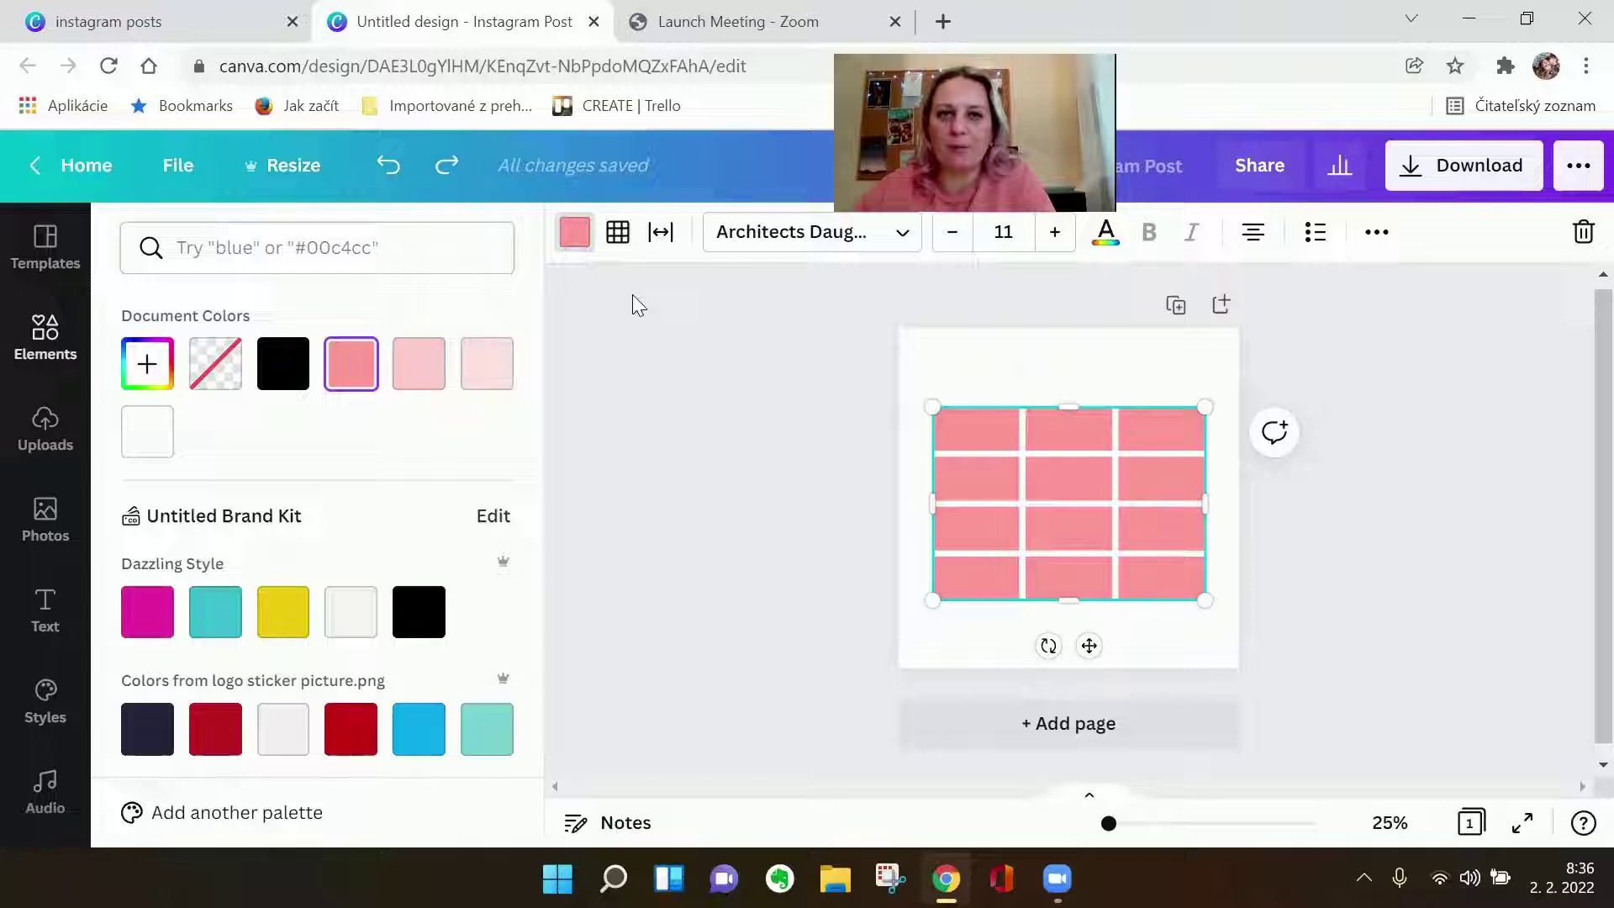
Apply yellow borders to all cell edges with border weight 8.
left_click(619, 233)
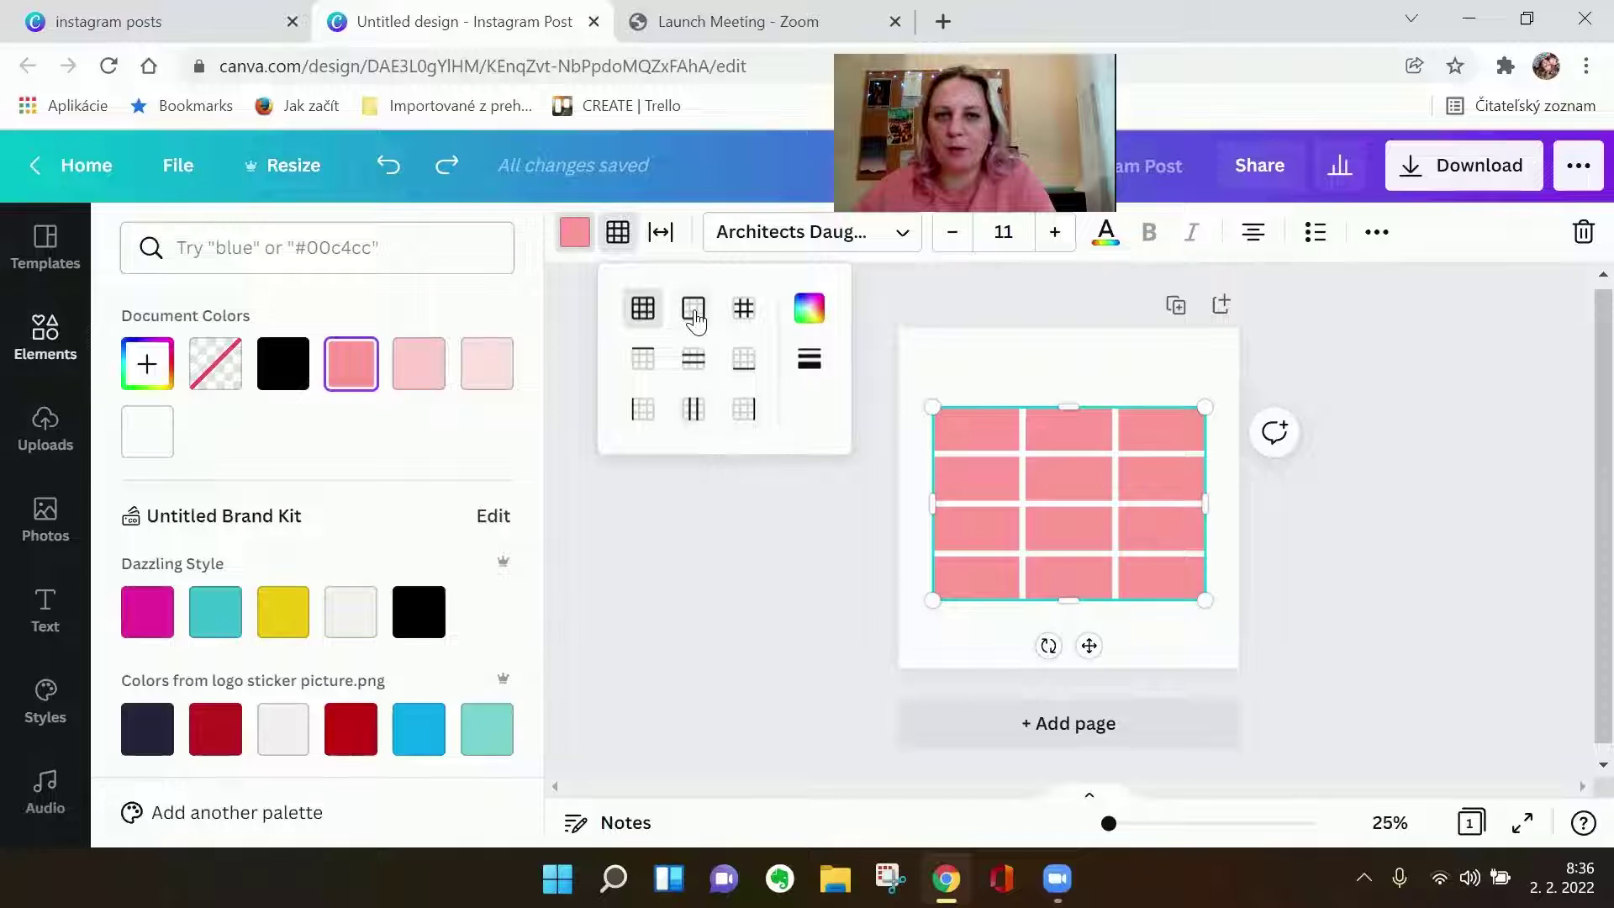
left_click(744, 310)
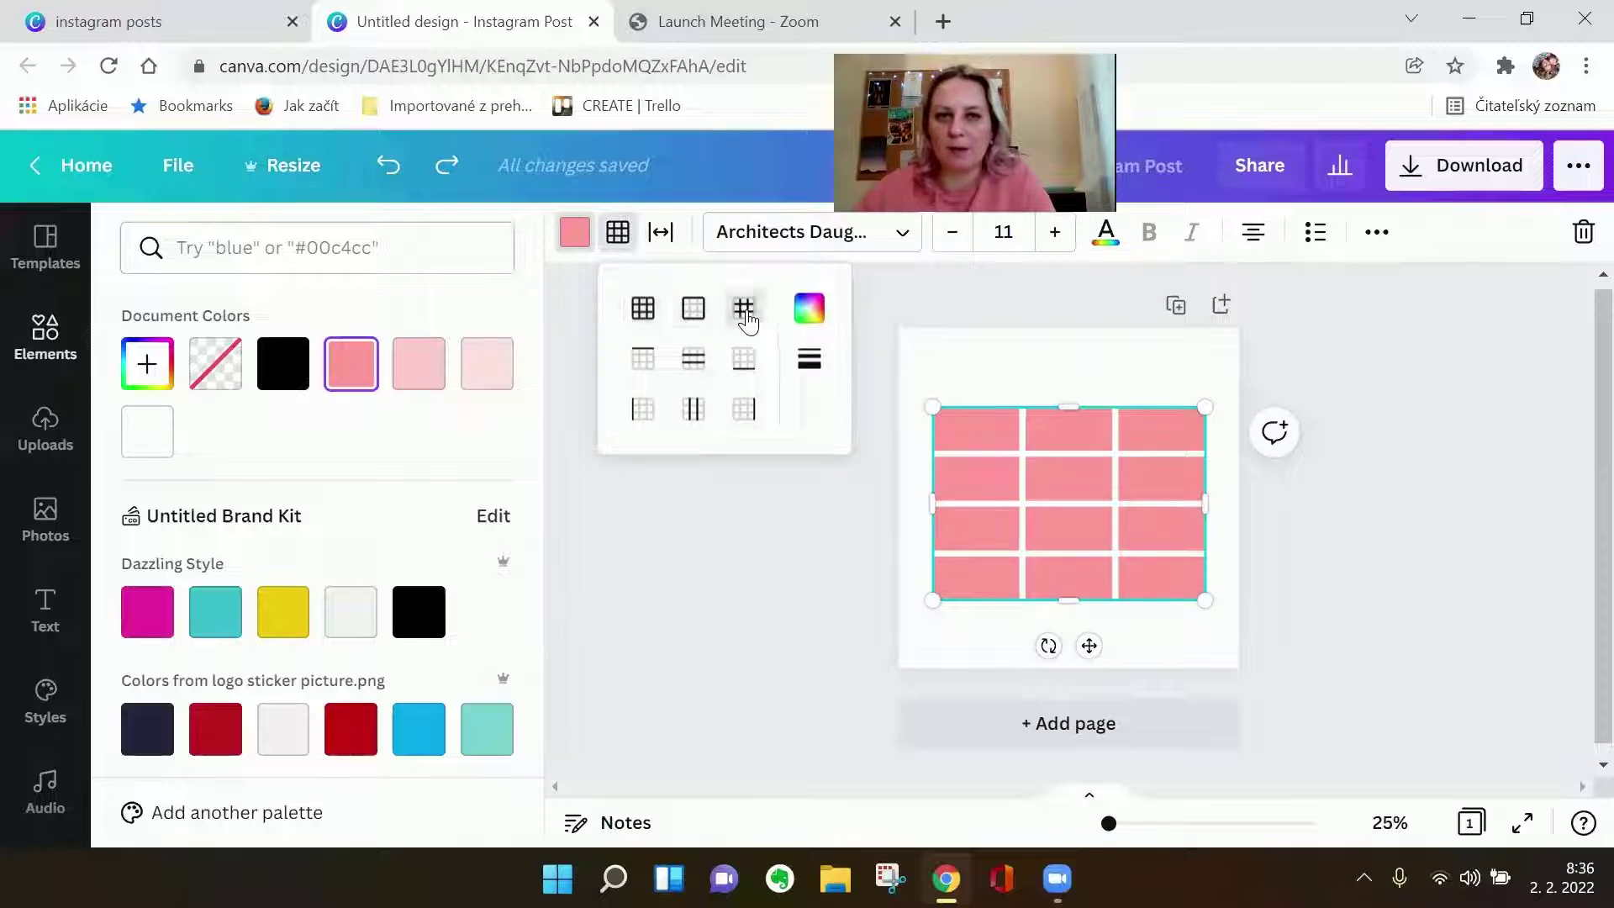
left_click(644, 312)
left_click(808, 310)
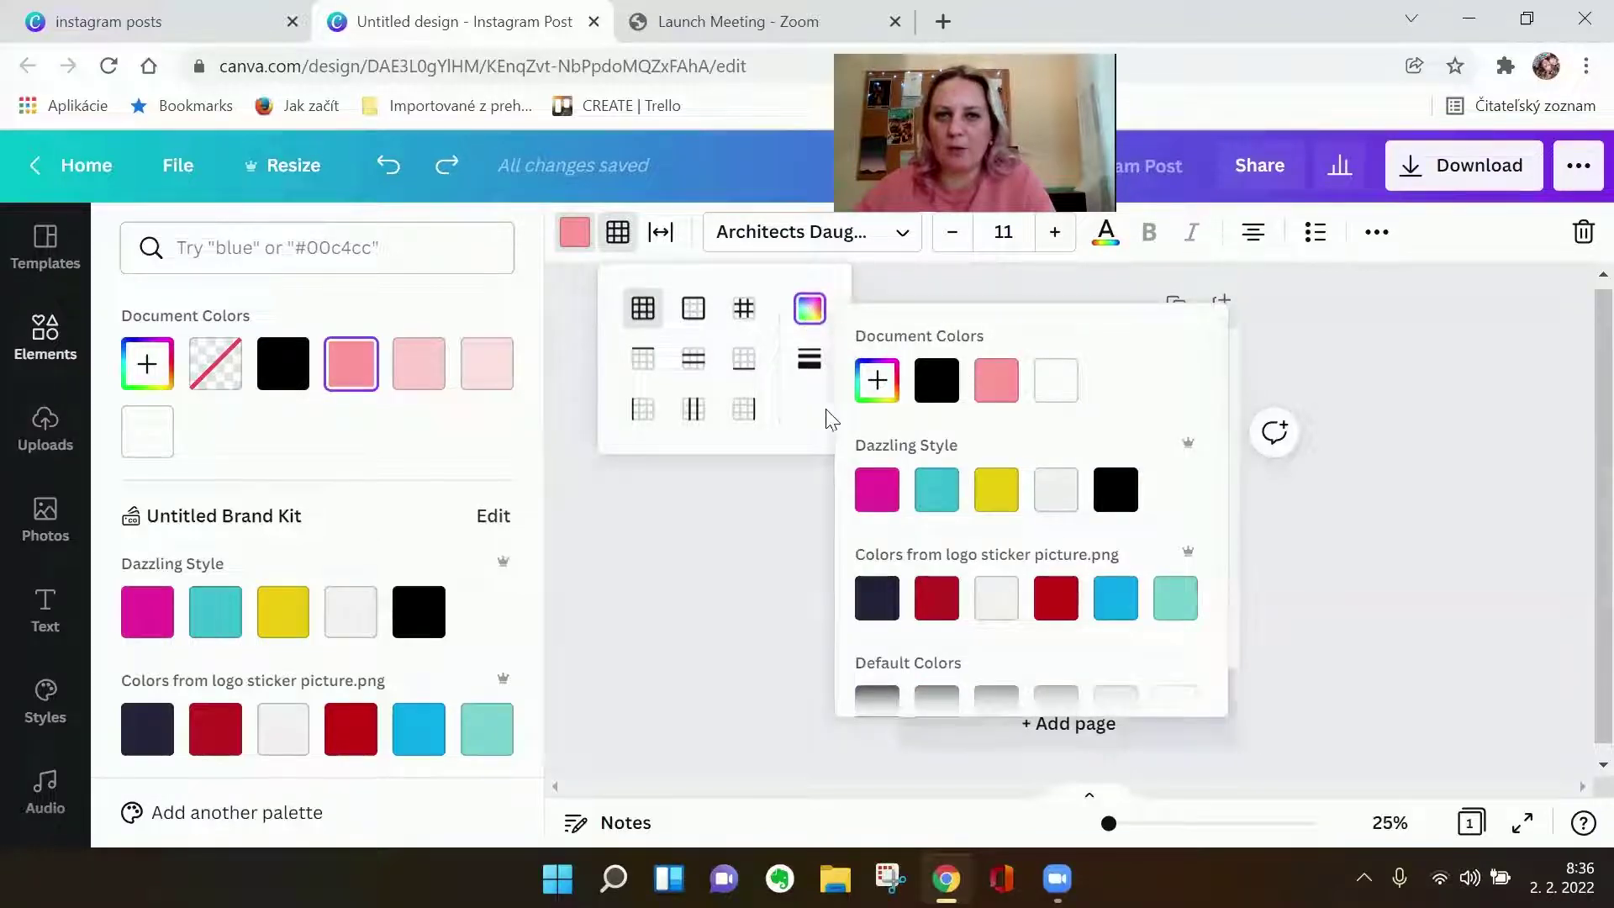
left_click(809, 360)
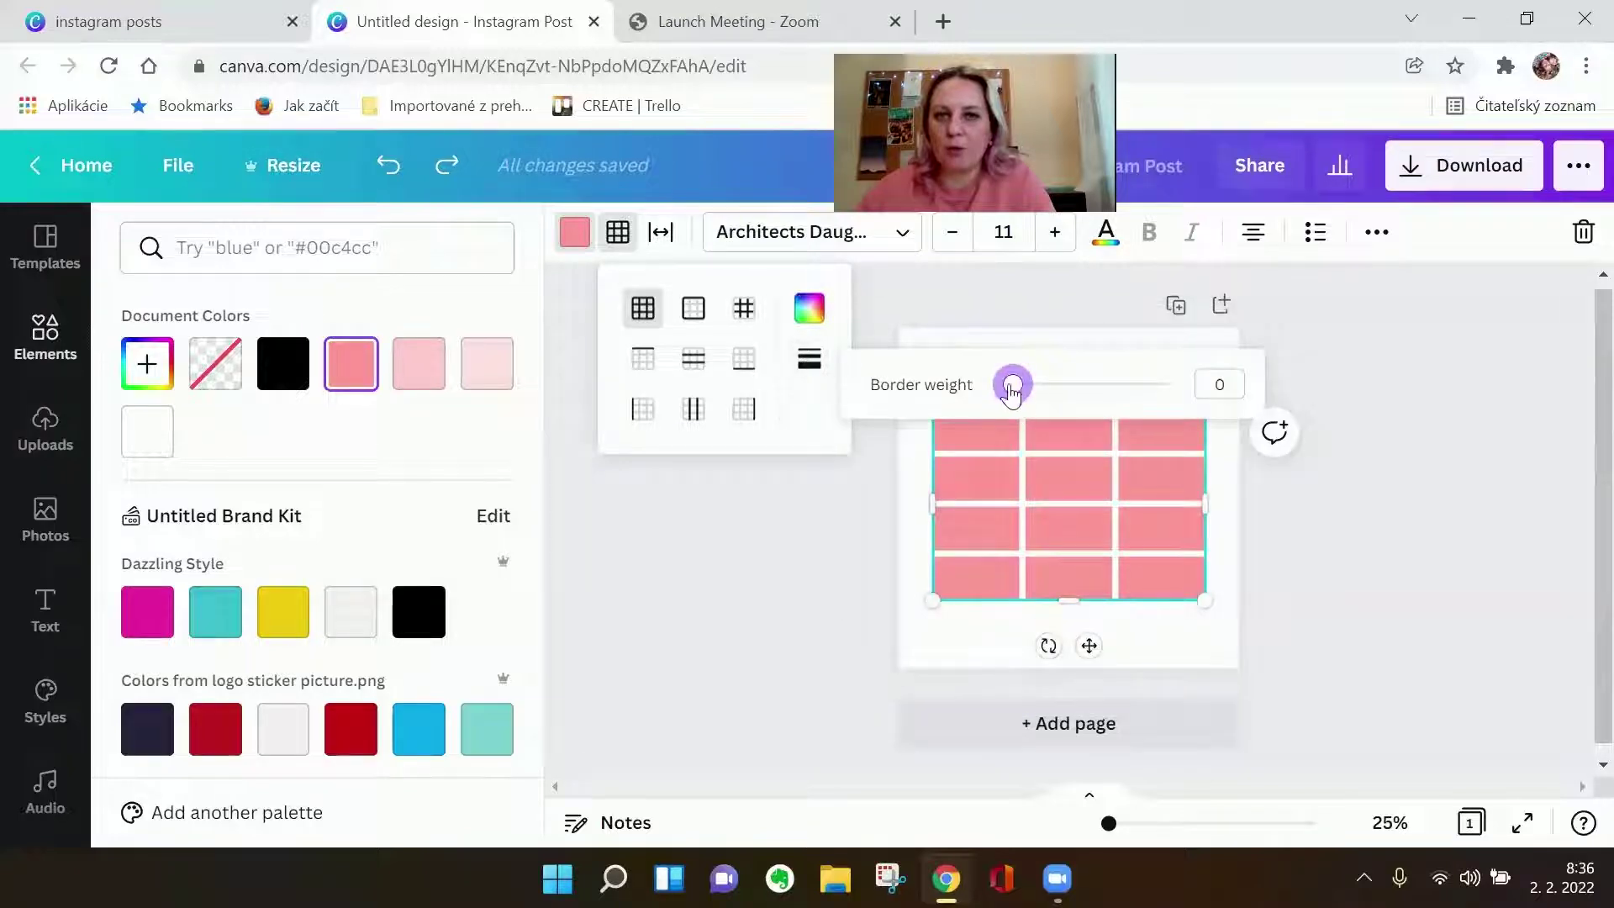
left_click_drag(1014, 385, 1138, 385)
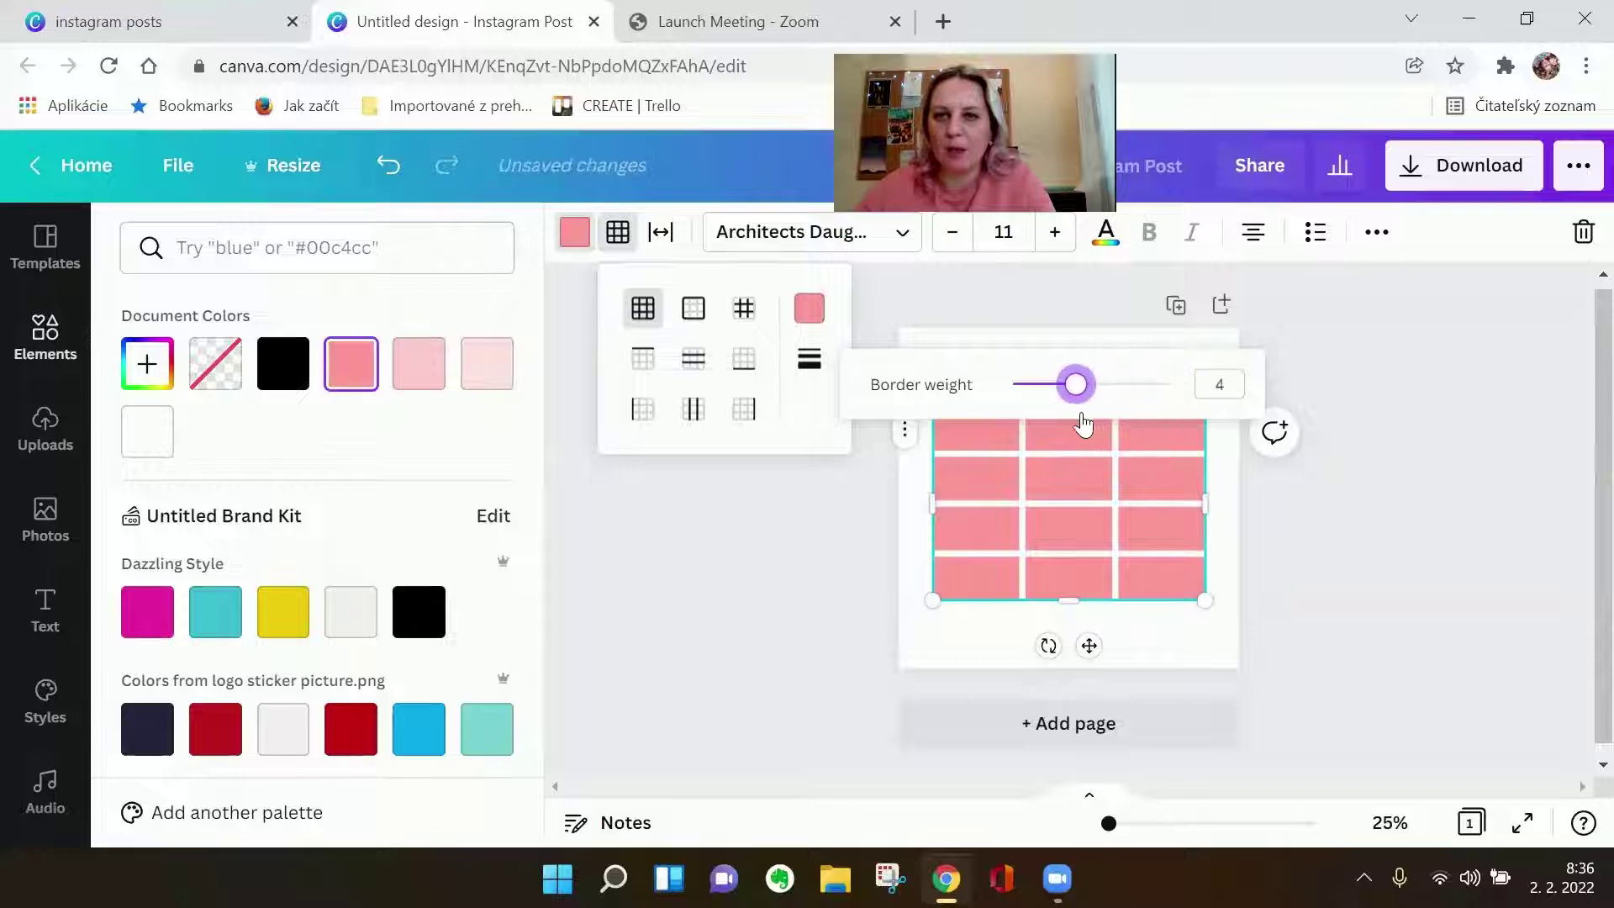
left_click(809, 309)
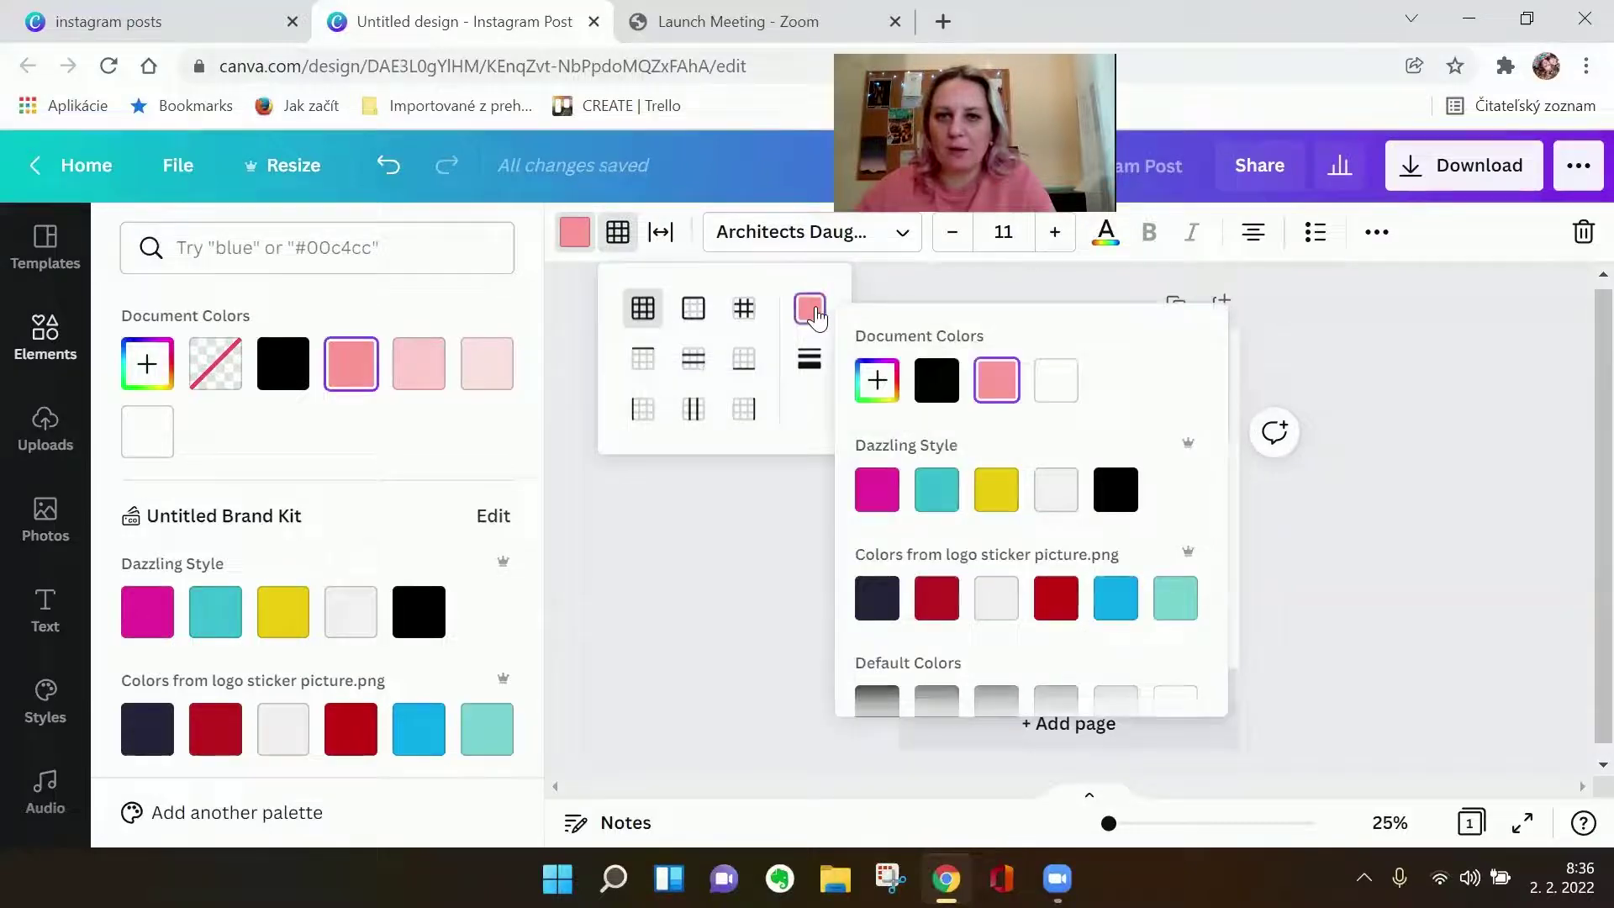
left_click(997, 489)
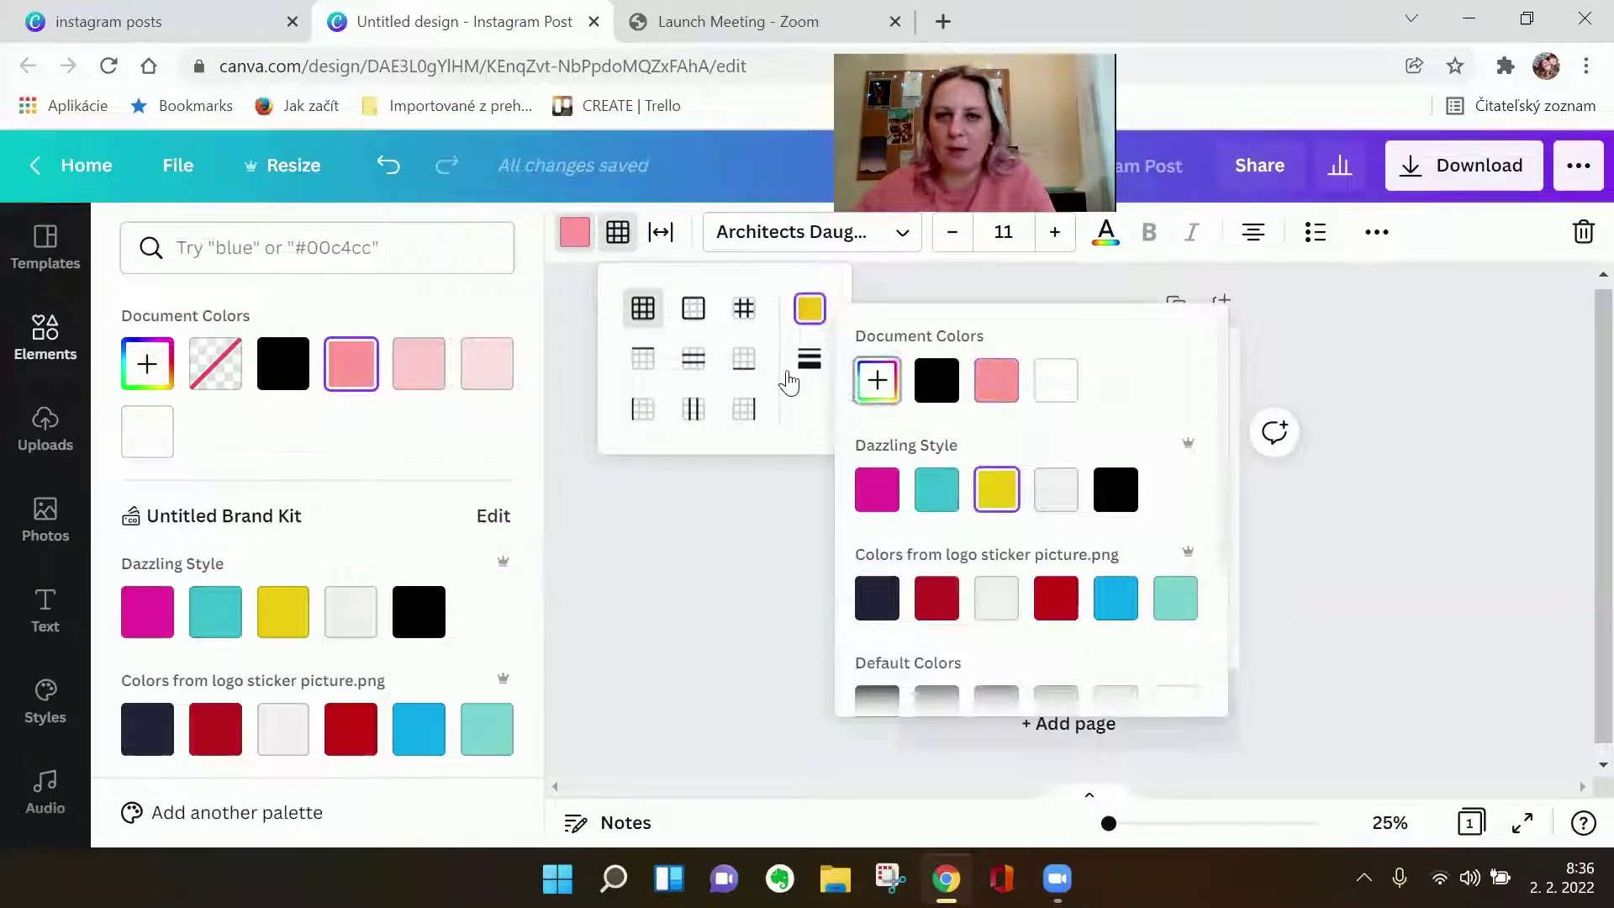
left_click(810, 359)
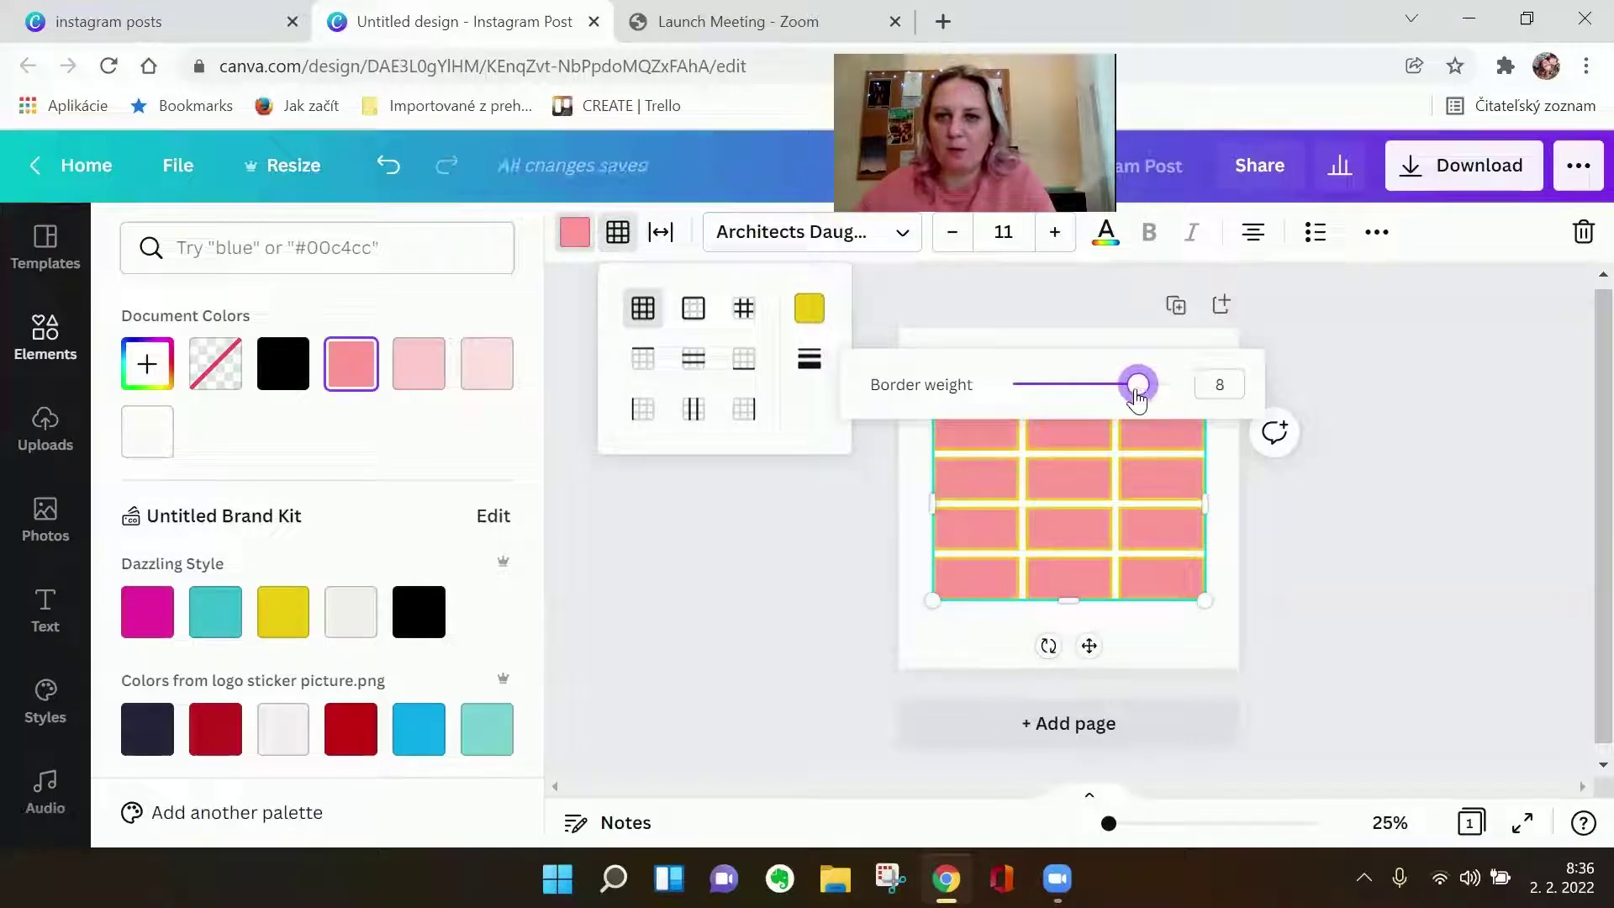
left_click(794, 541)
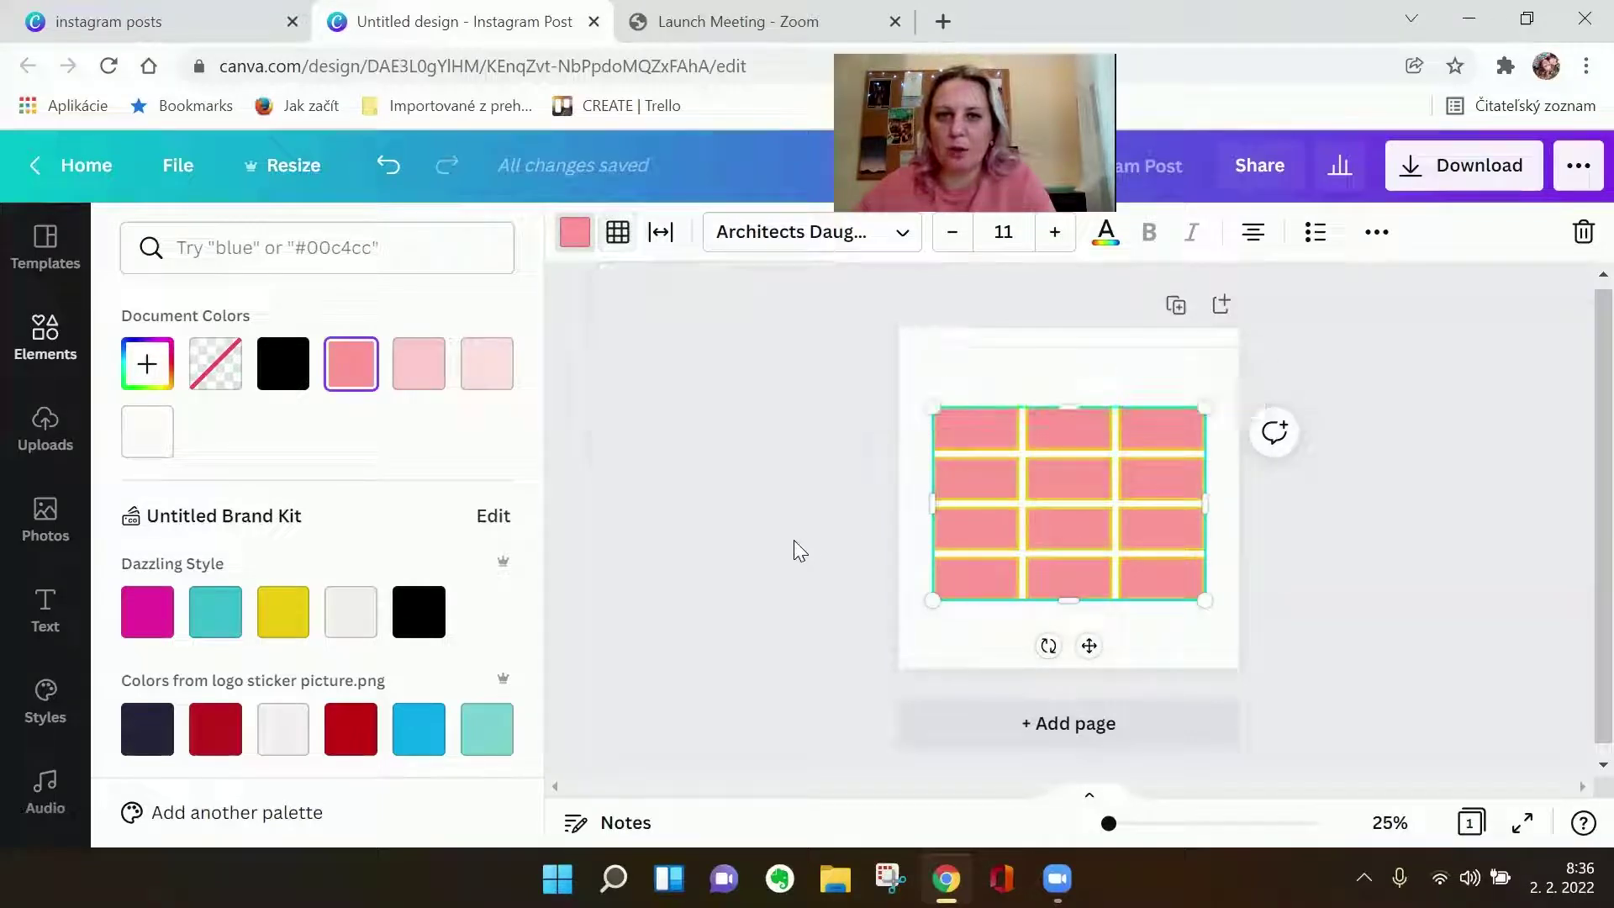
left_click(899, 242)
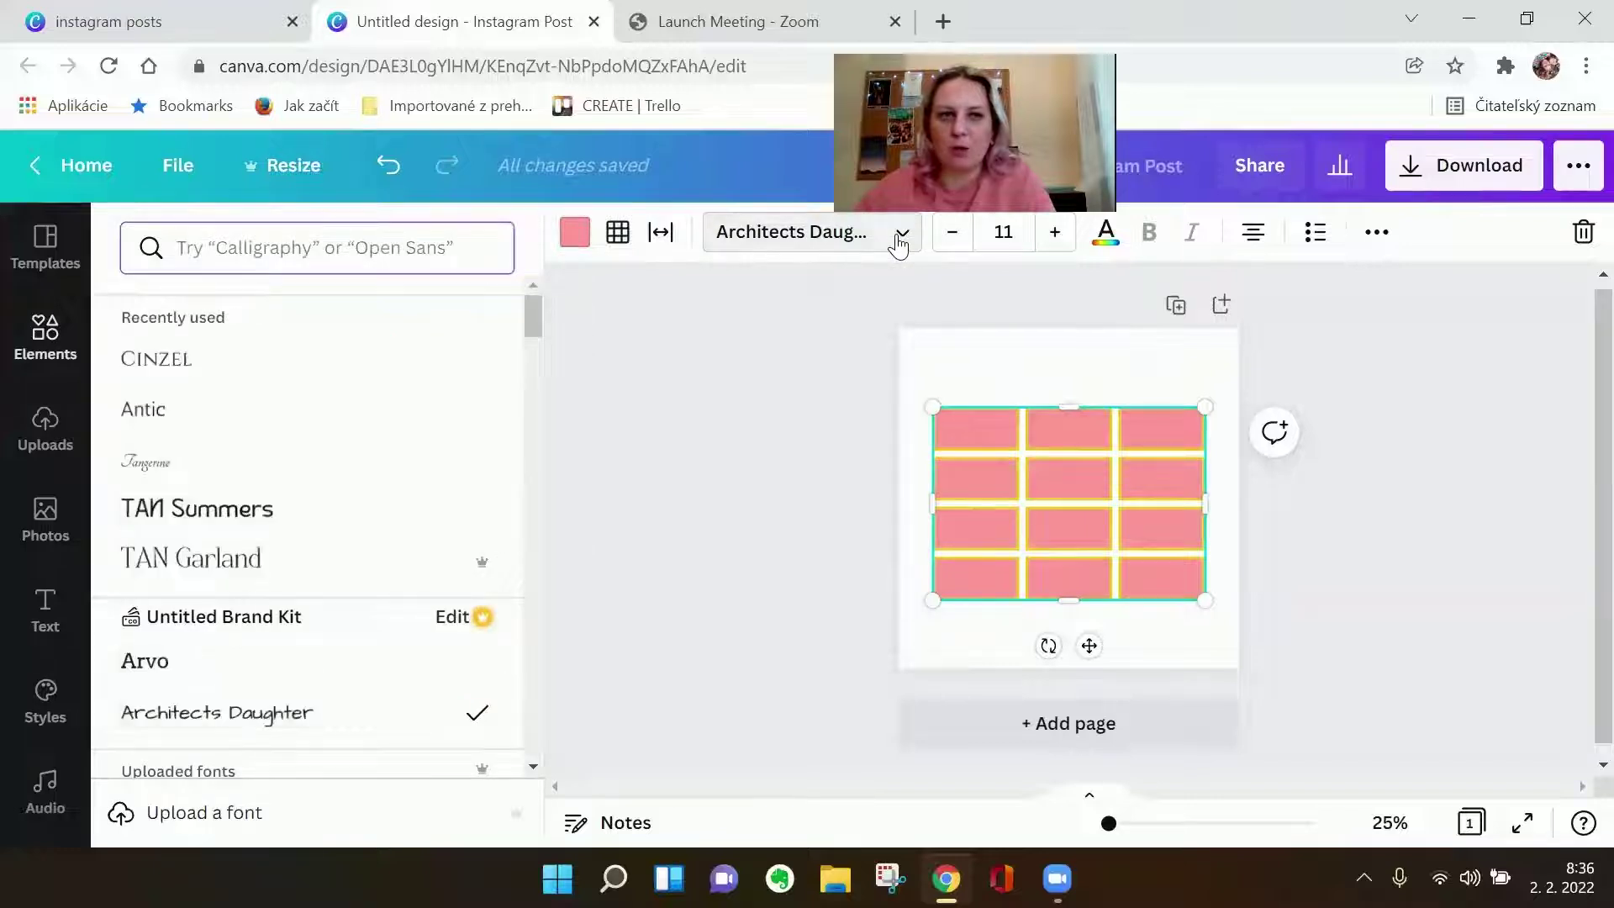
left_click(900, 243)
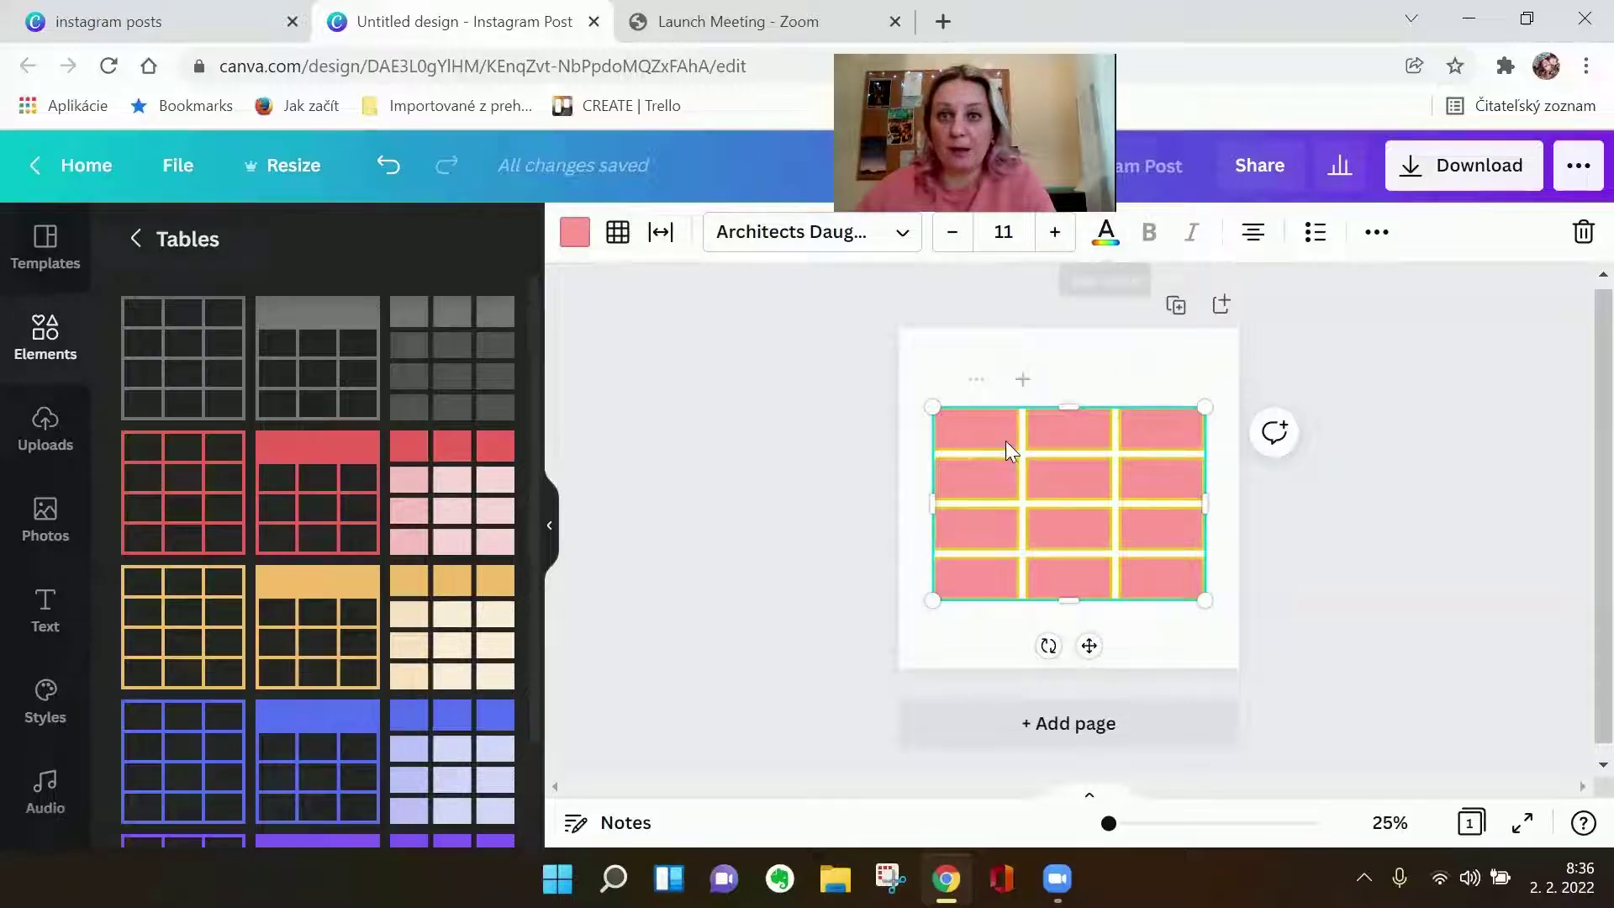
mouse_move(978, 431)
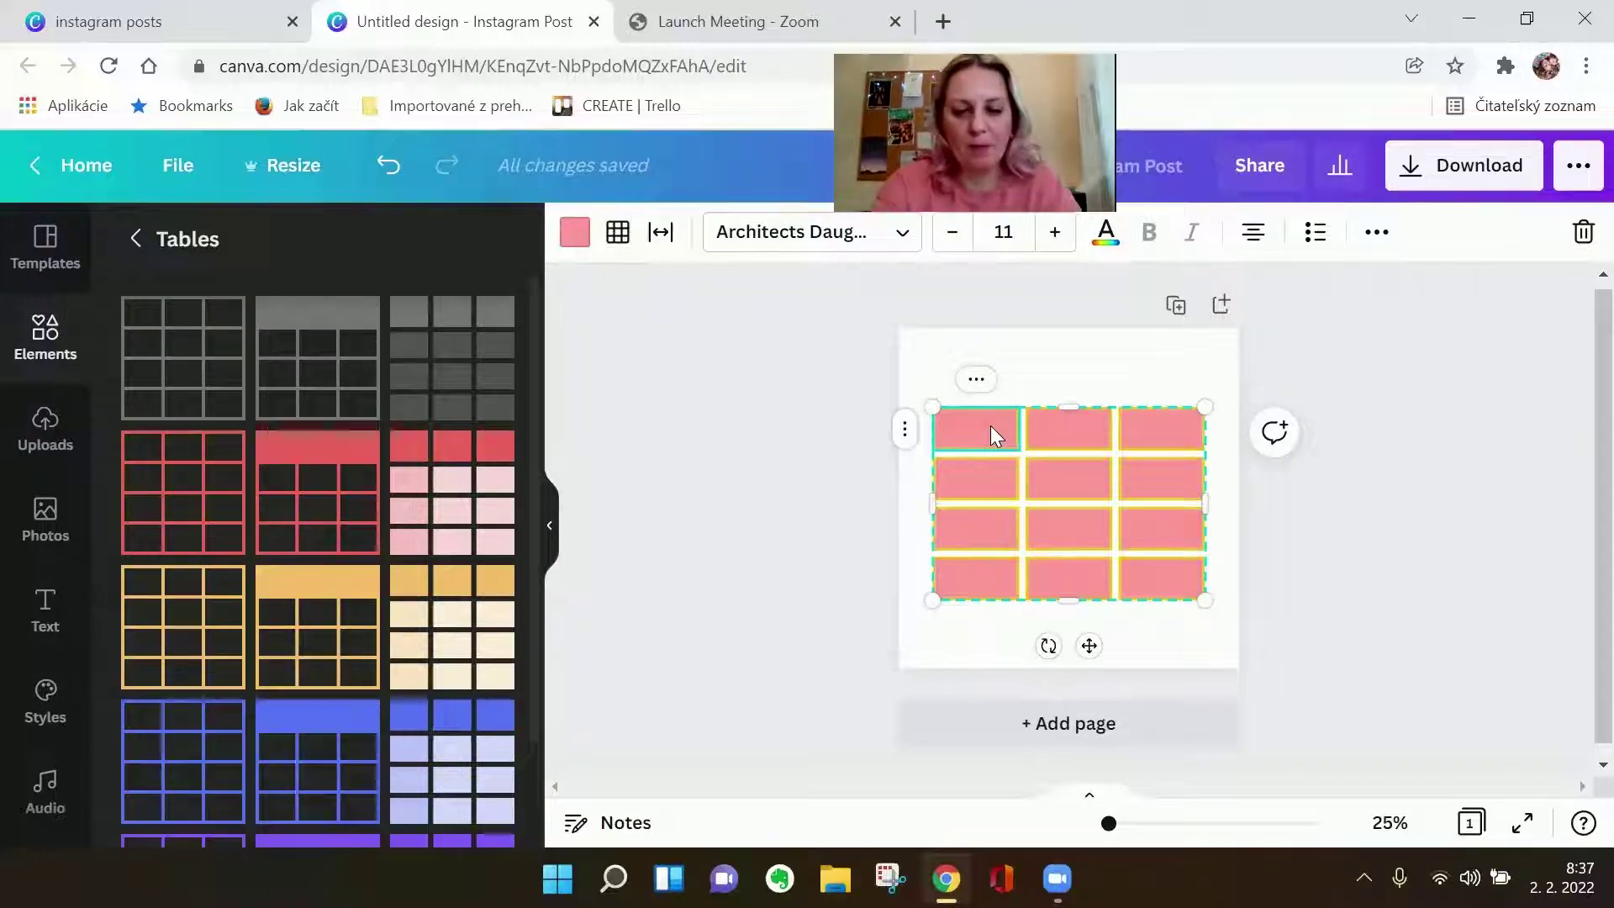
Set the first cell's 'cell' text to font size 36 and adjust the zoom.
left_click(990, 429)
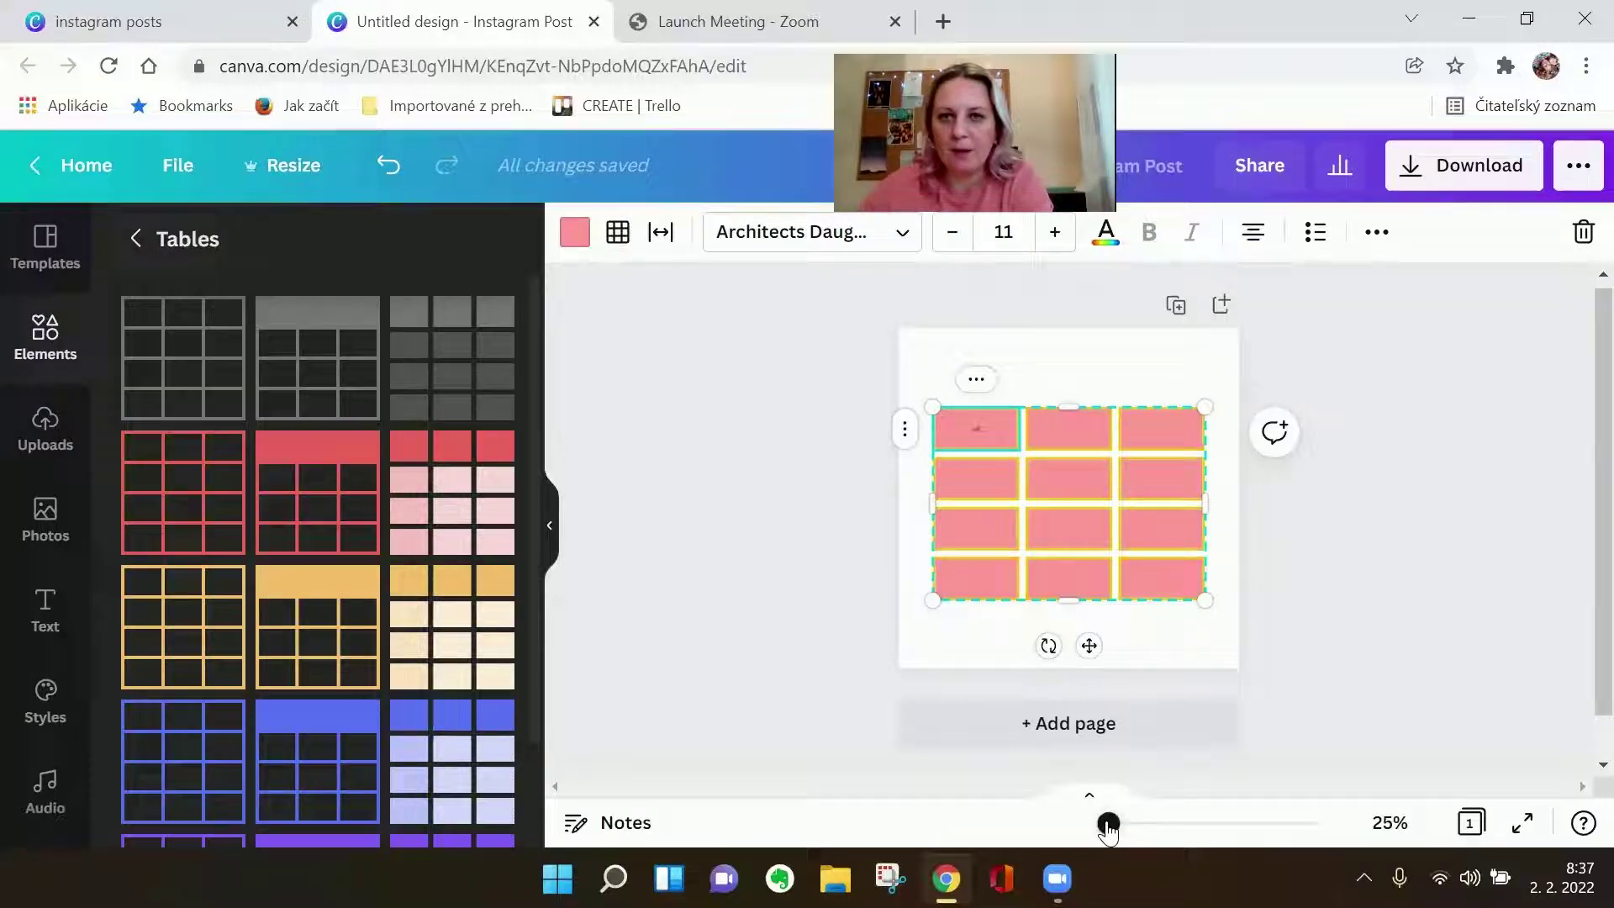
mouse_move(1105, 824)
left_mouse_down()
mouse_move(1124, 825)
mouse_move(1106, 824)
left_mouse_up()
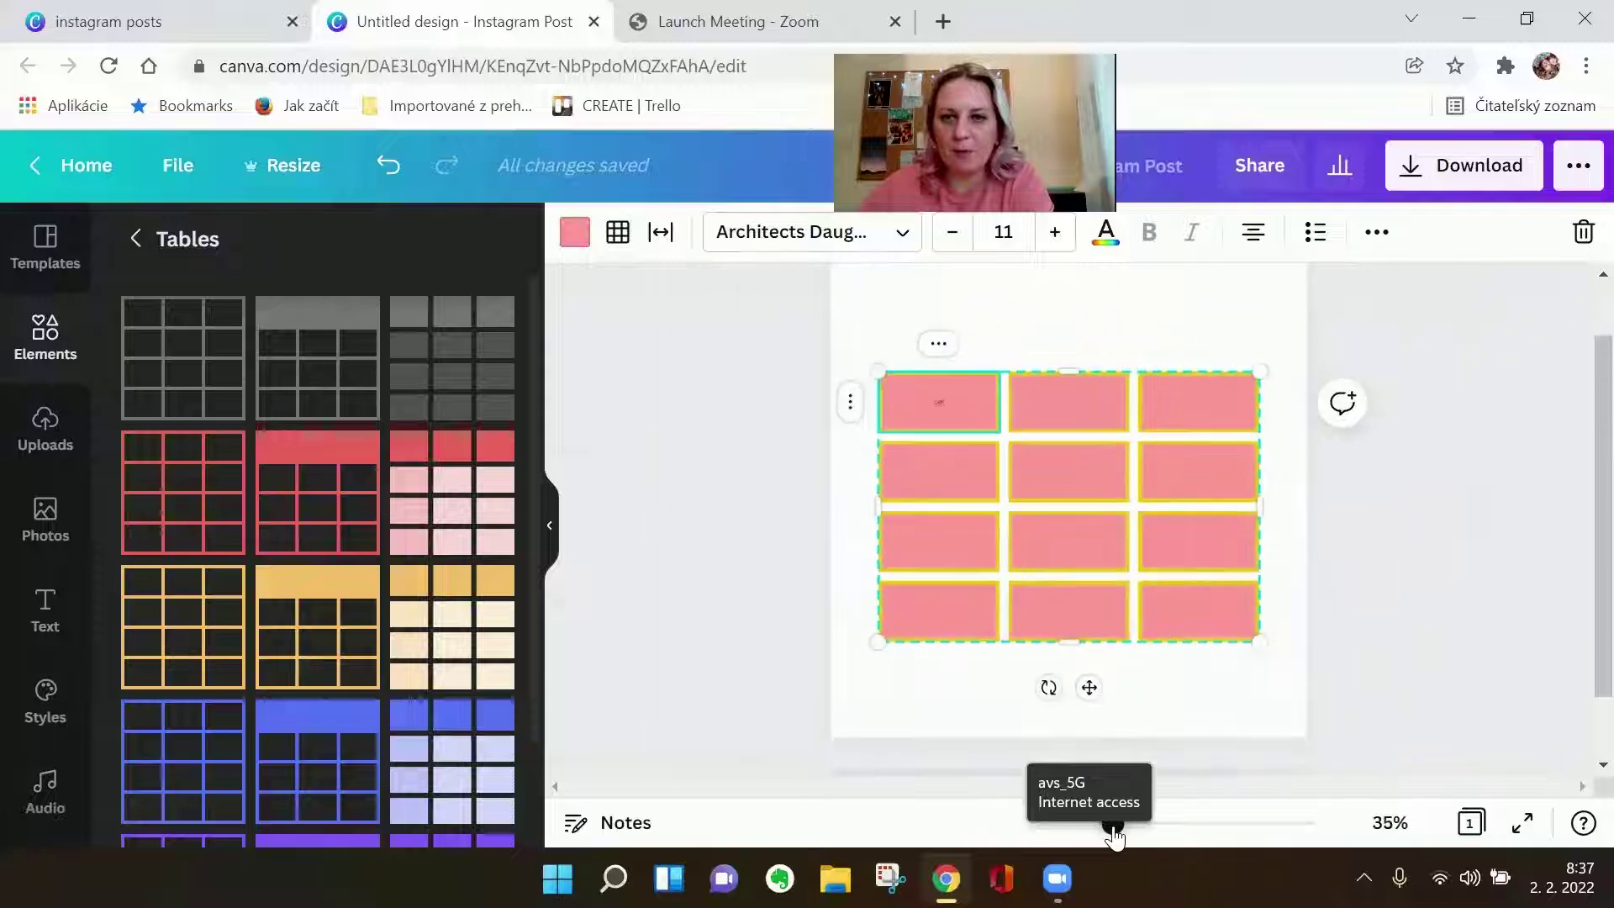
left_click(1013, 232)
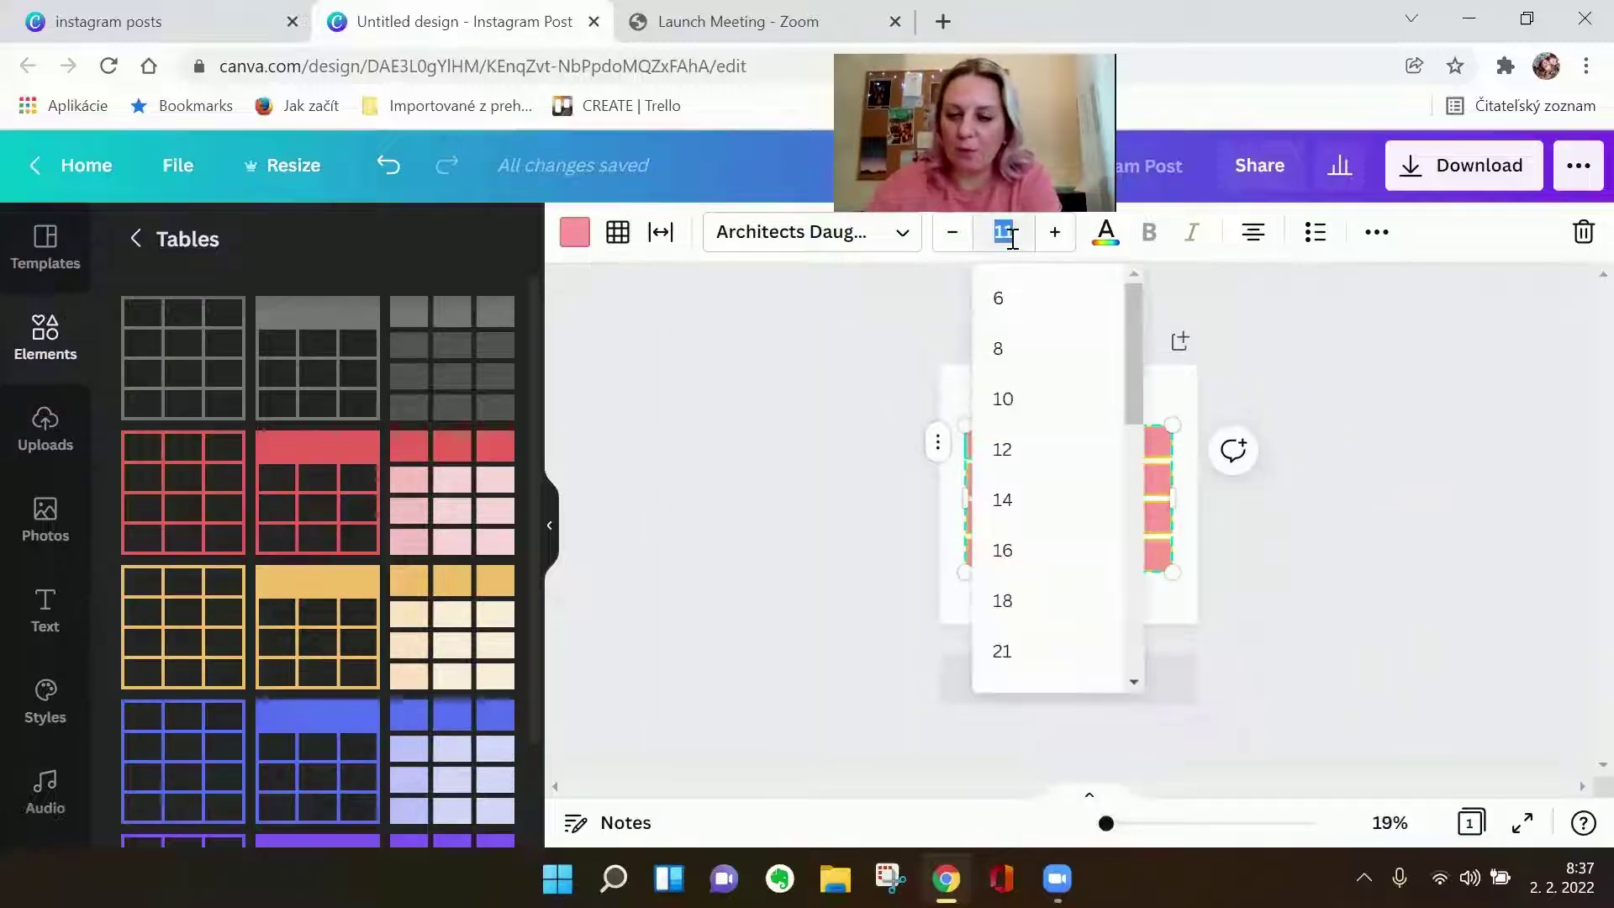
key("Return")
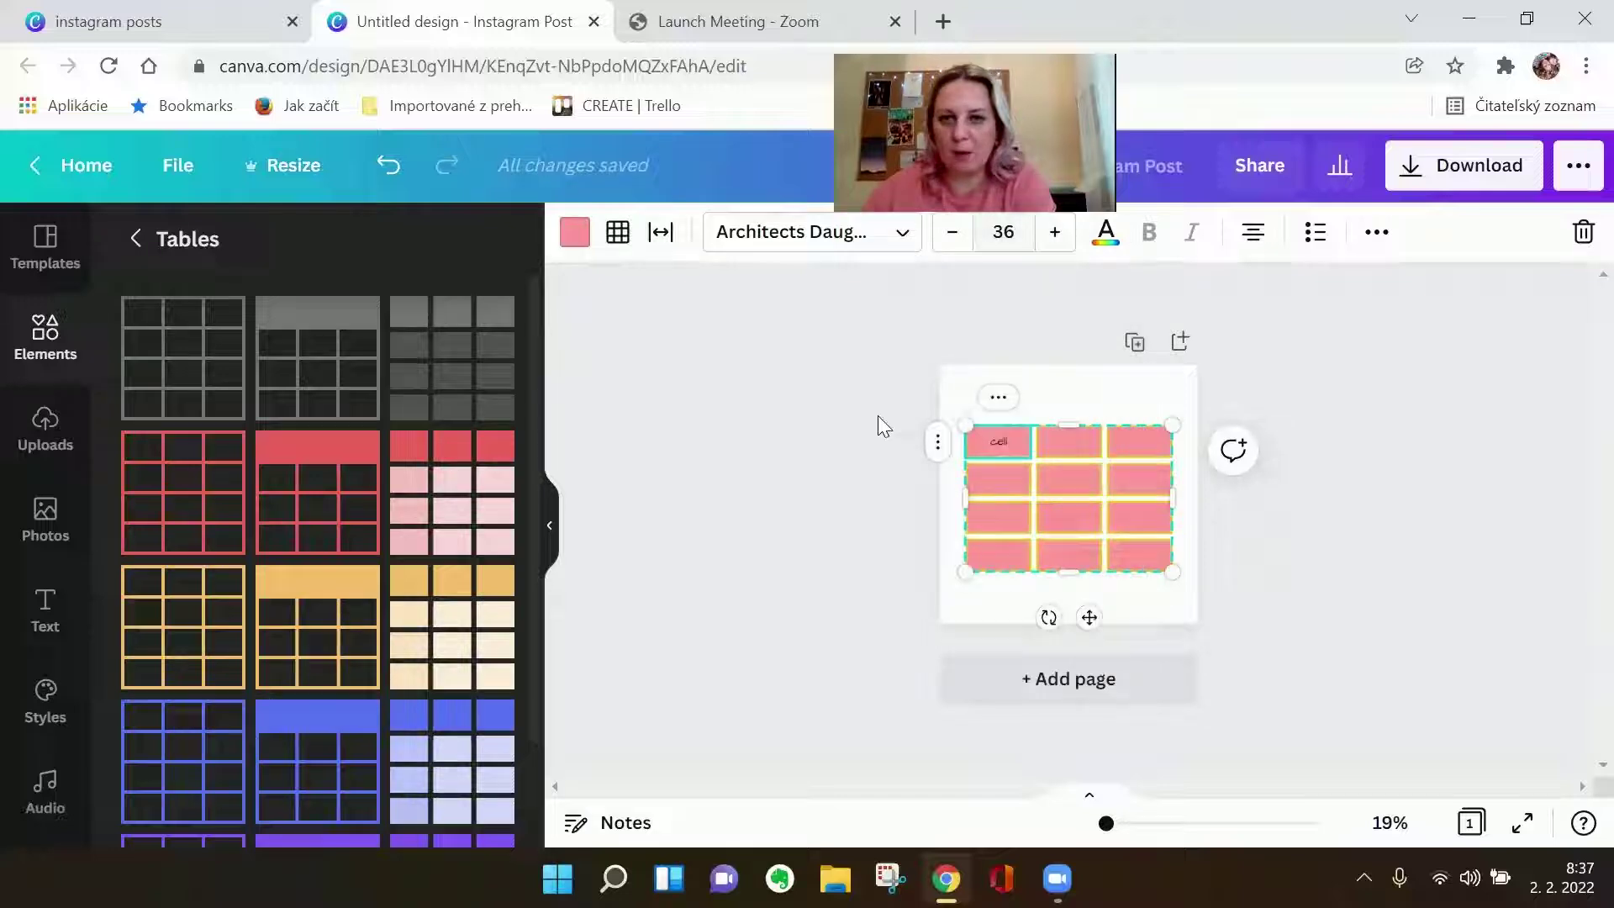
left_click_drag(1106, 822, 1115, 827)
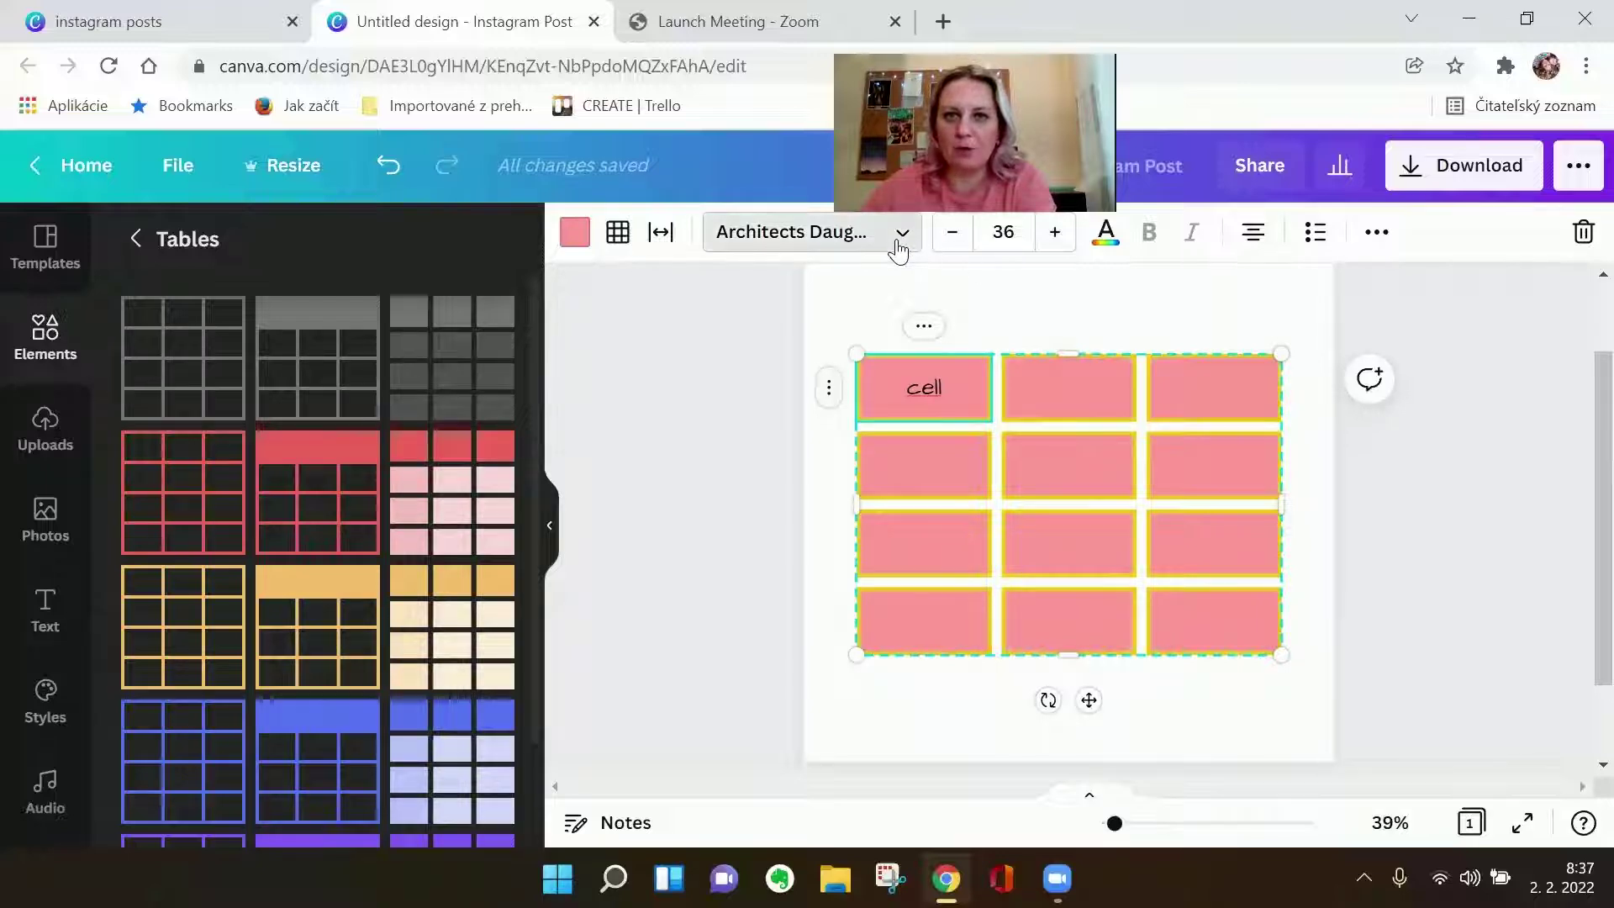
Change the CELL text to Cinzel and make it black after trying teal.
left_click(903, 233)
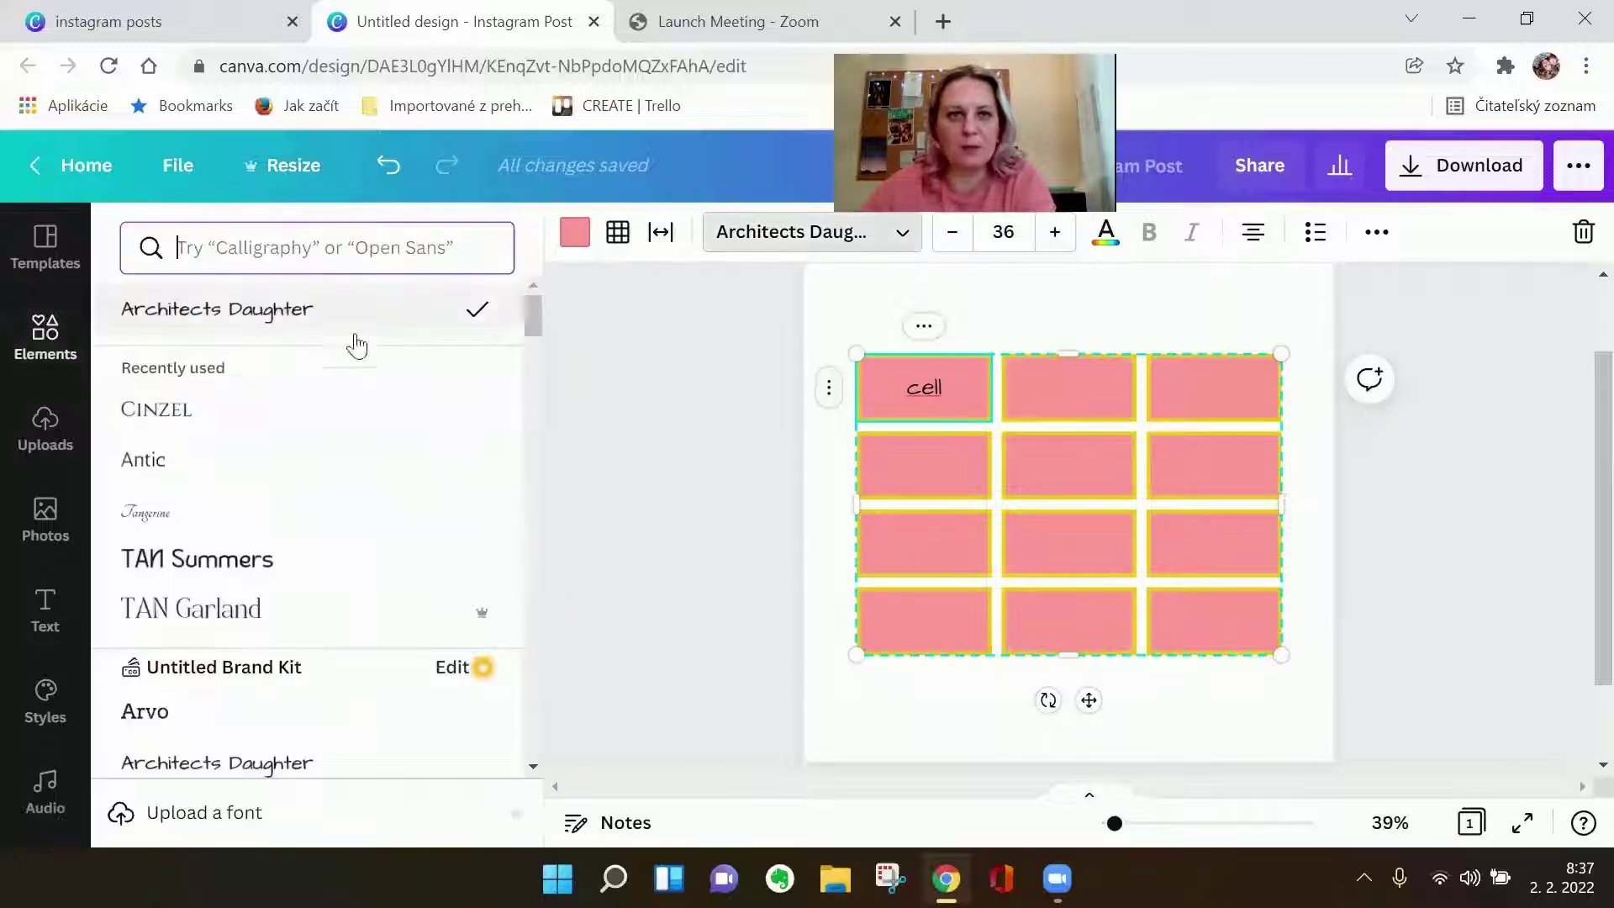
left_click(157, 408)
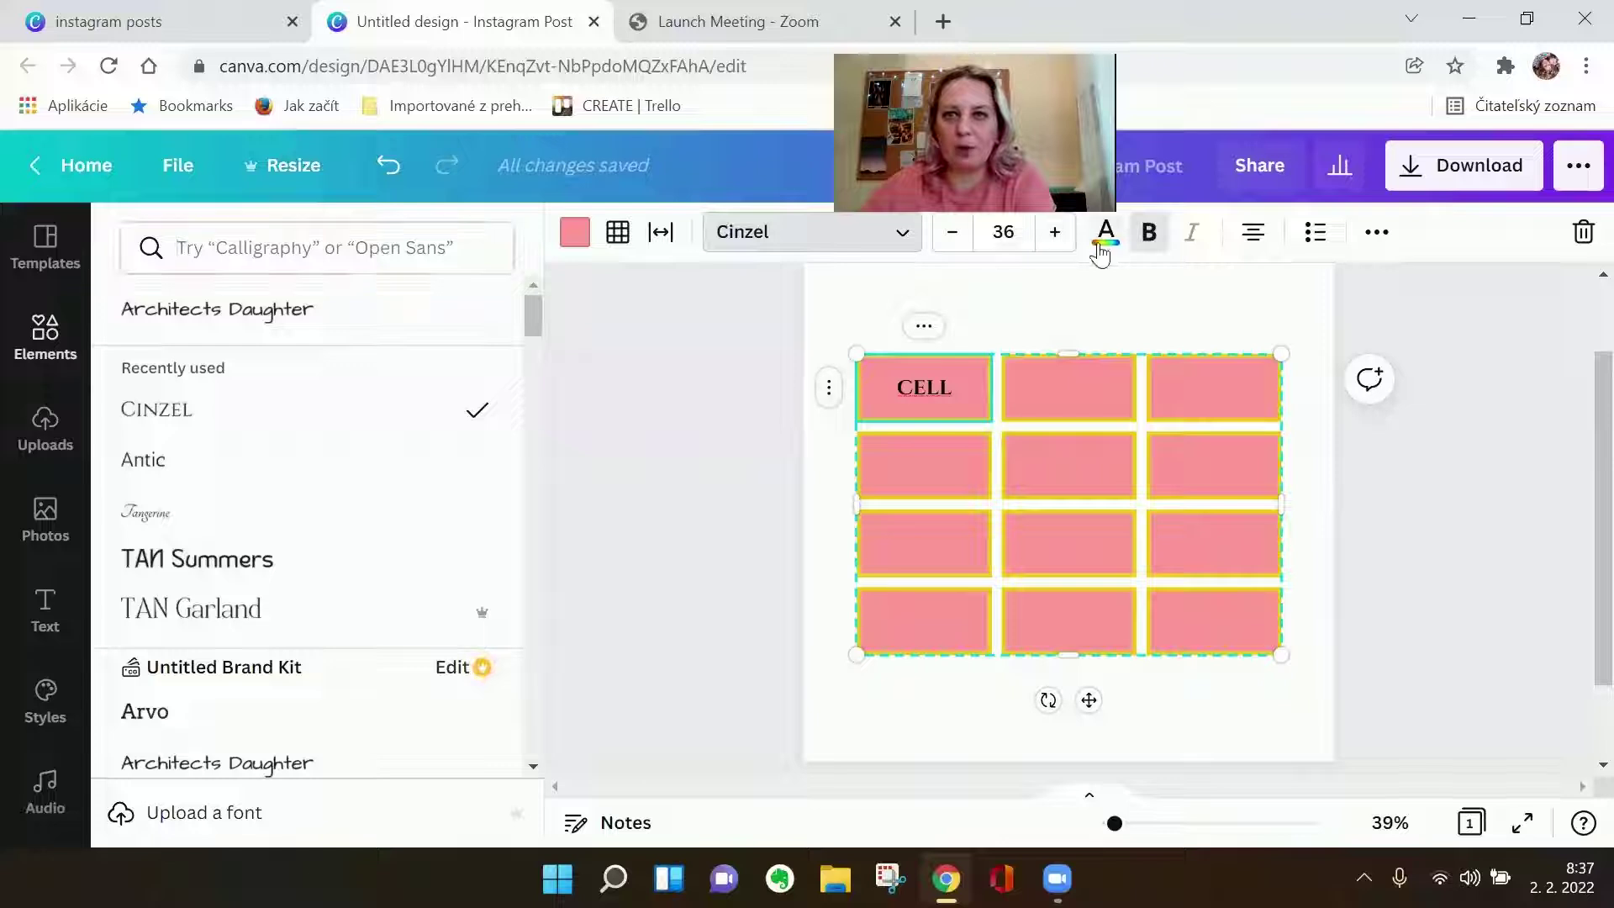
left_click(1106, 232)
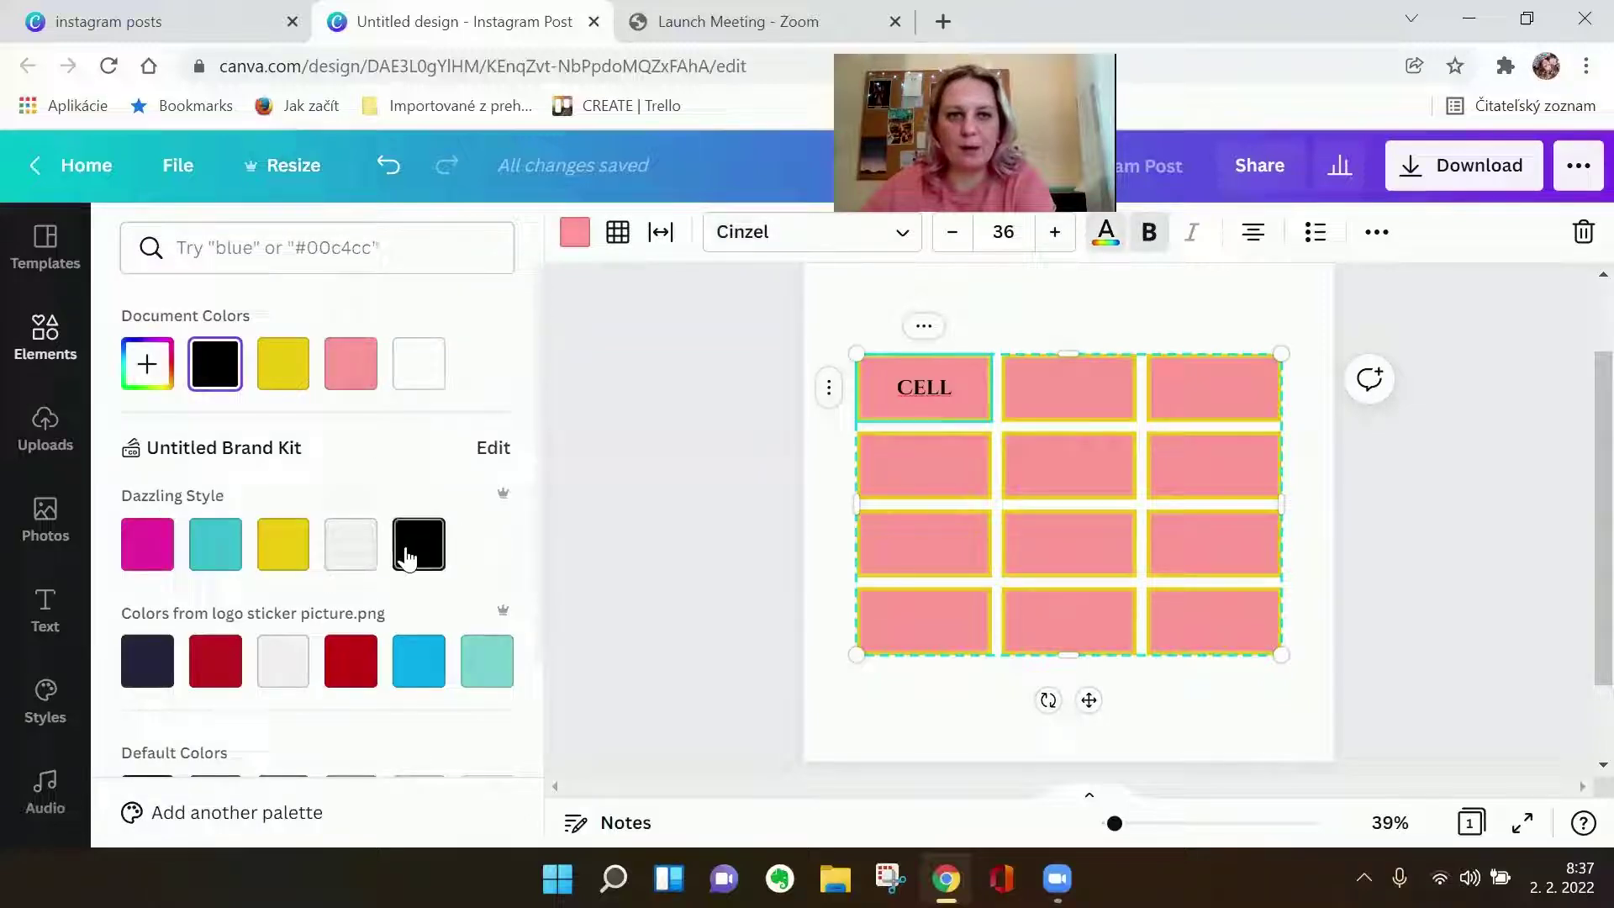
left_click(209, 544)
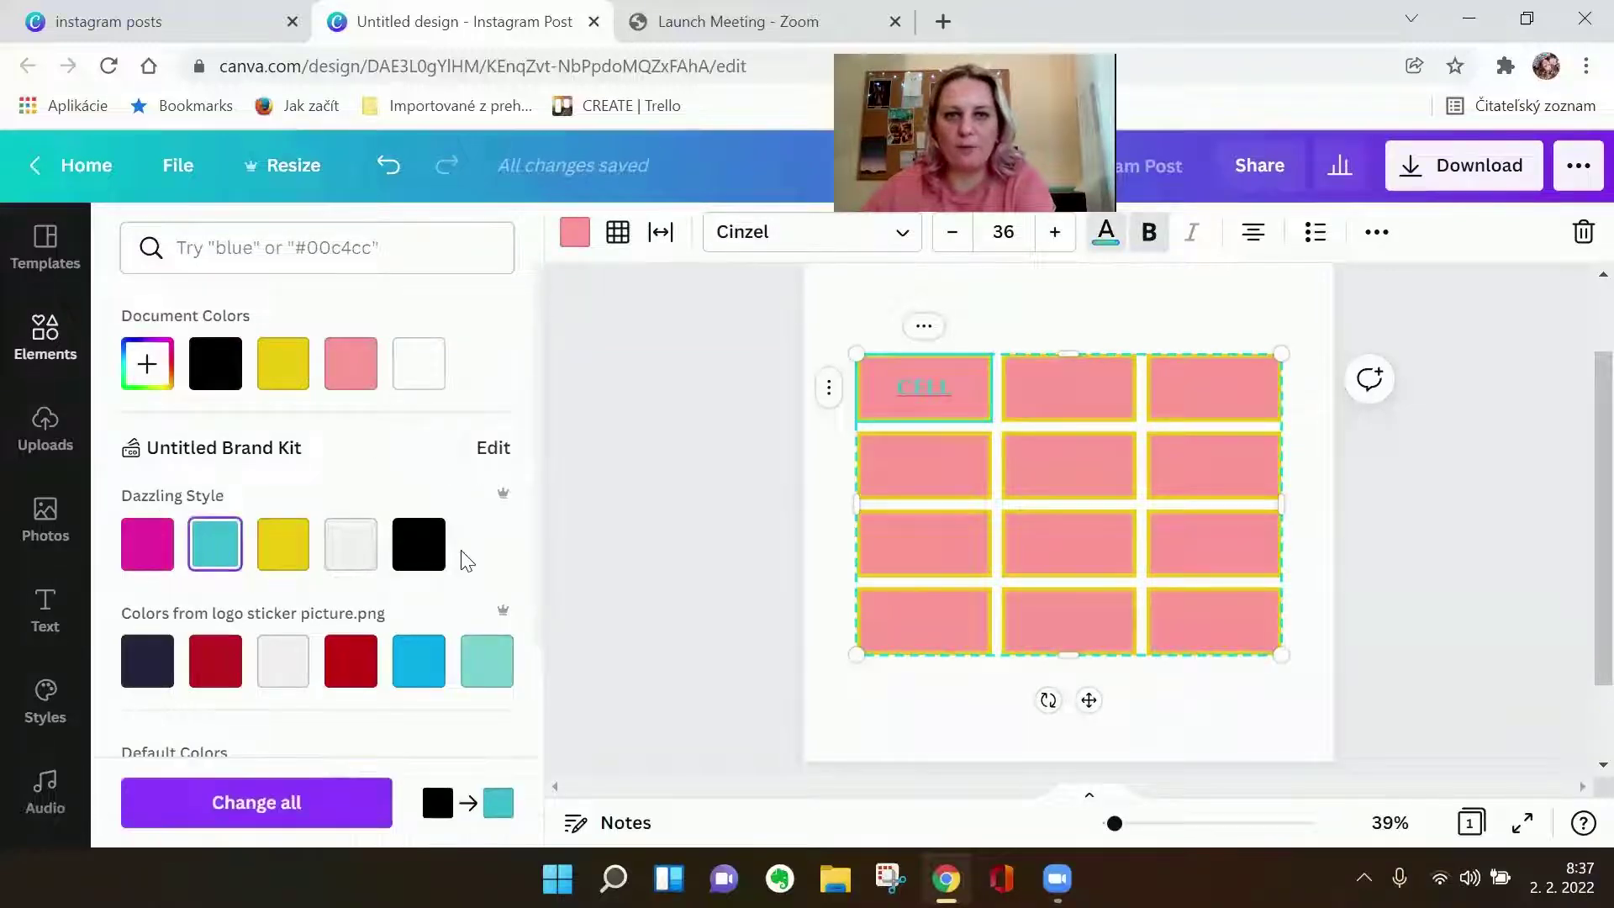
left_click(419, 543)
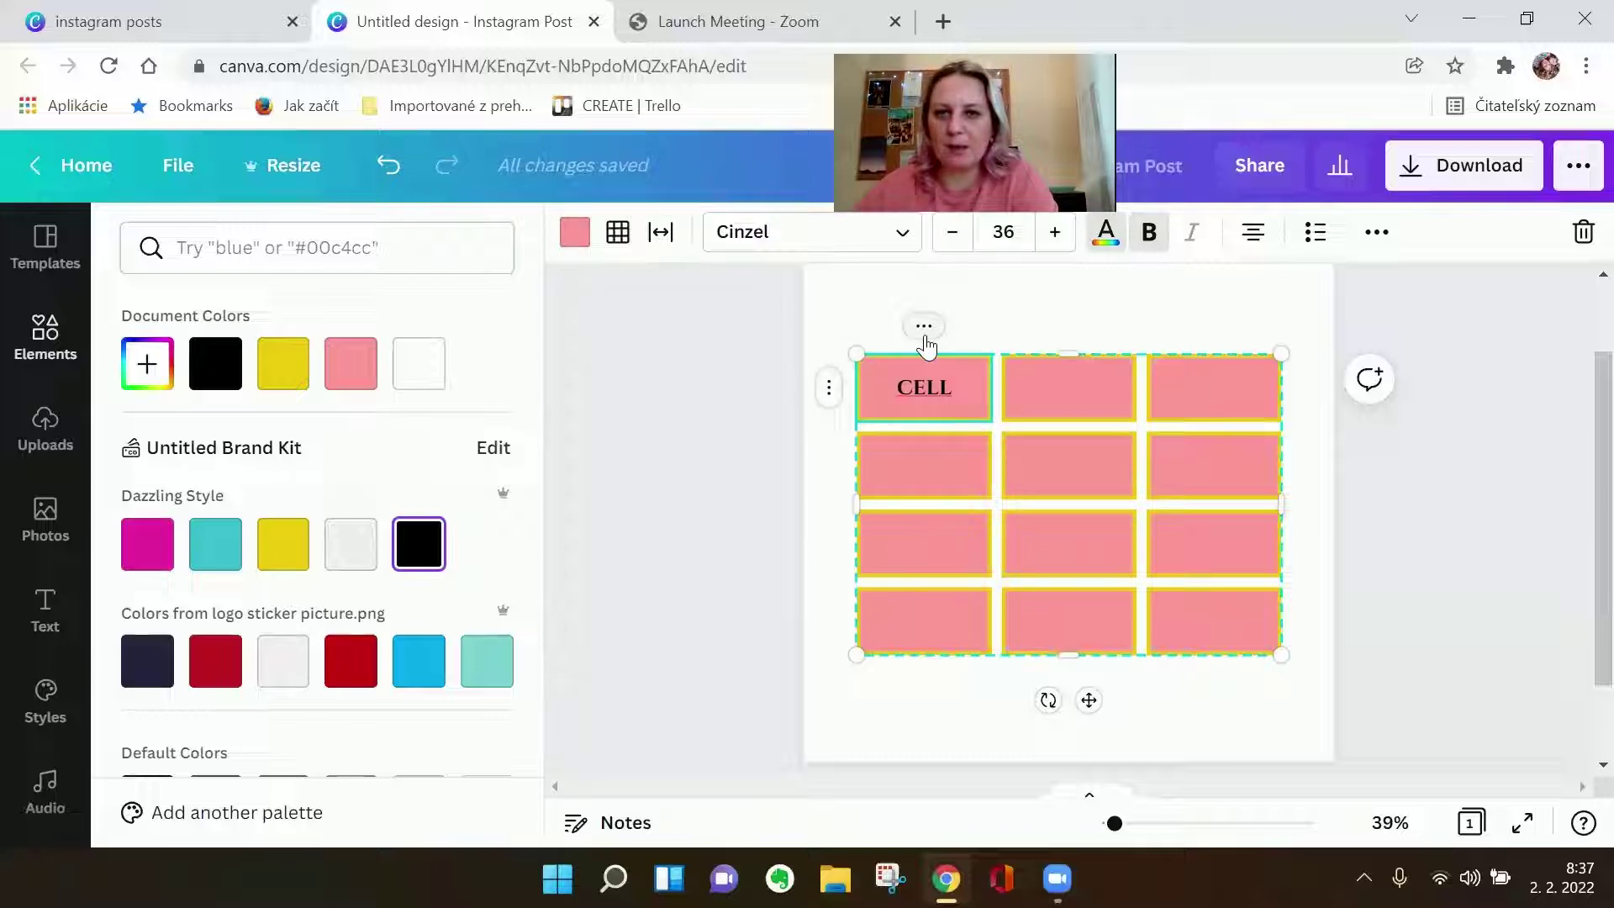
Open the table row's three-dot menu, browse its options, and close it.
left_click(828, 392)
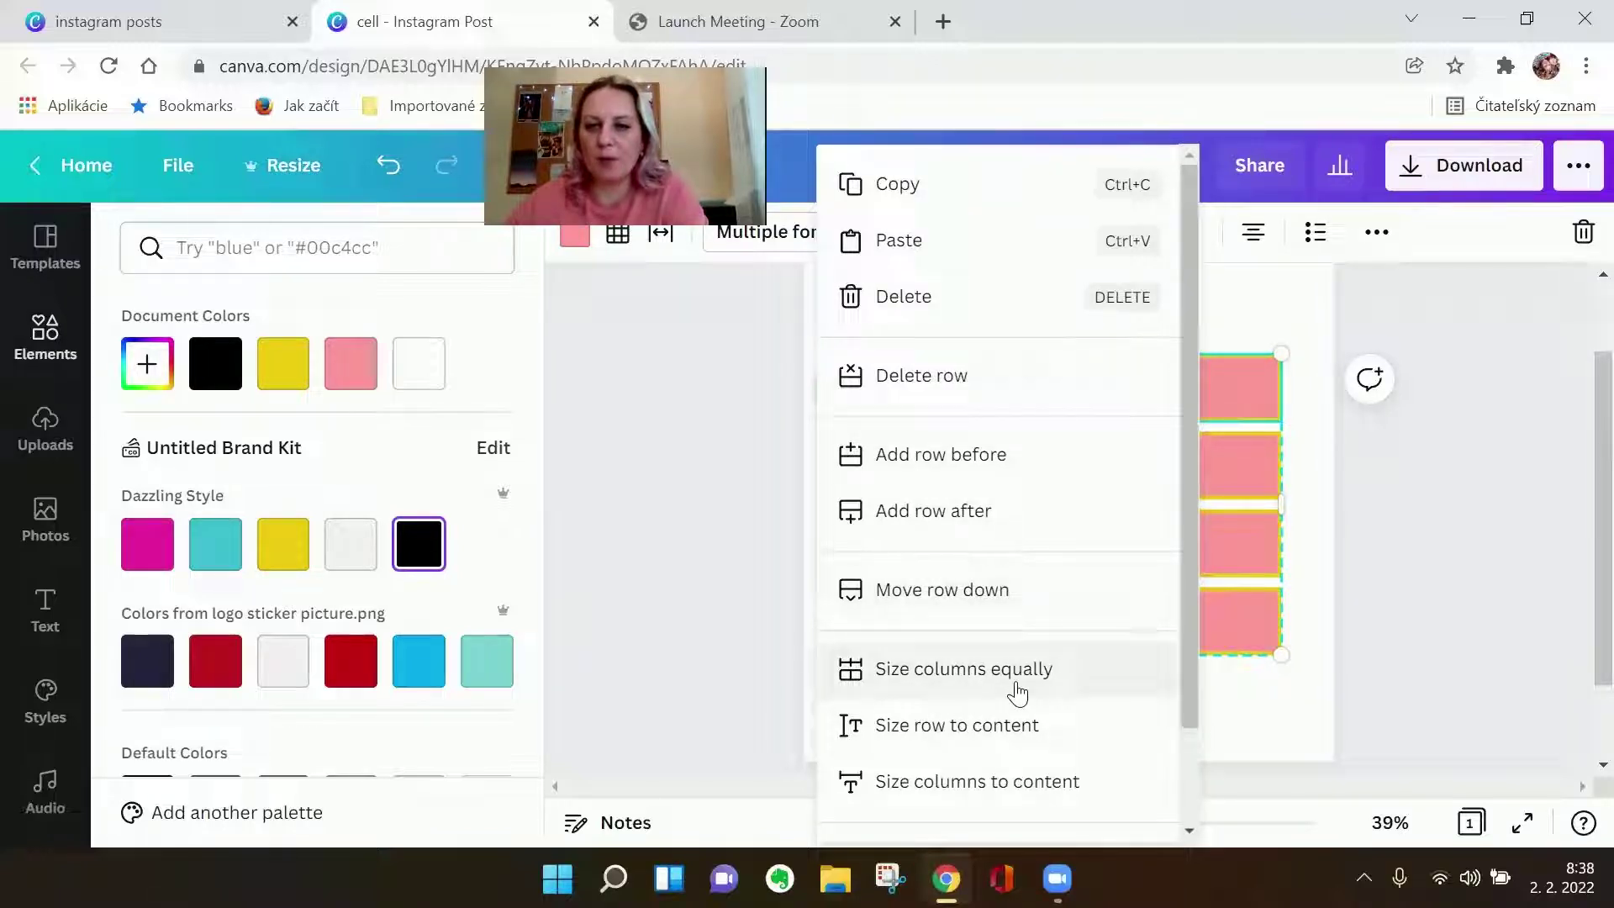
scroll(1071, 729, "down", 1)
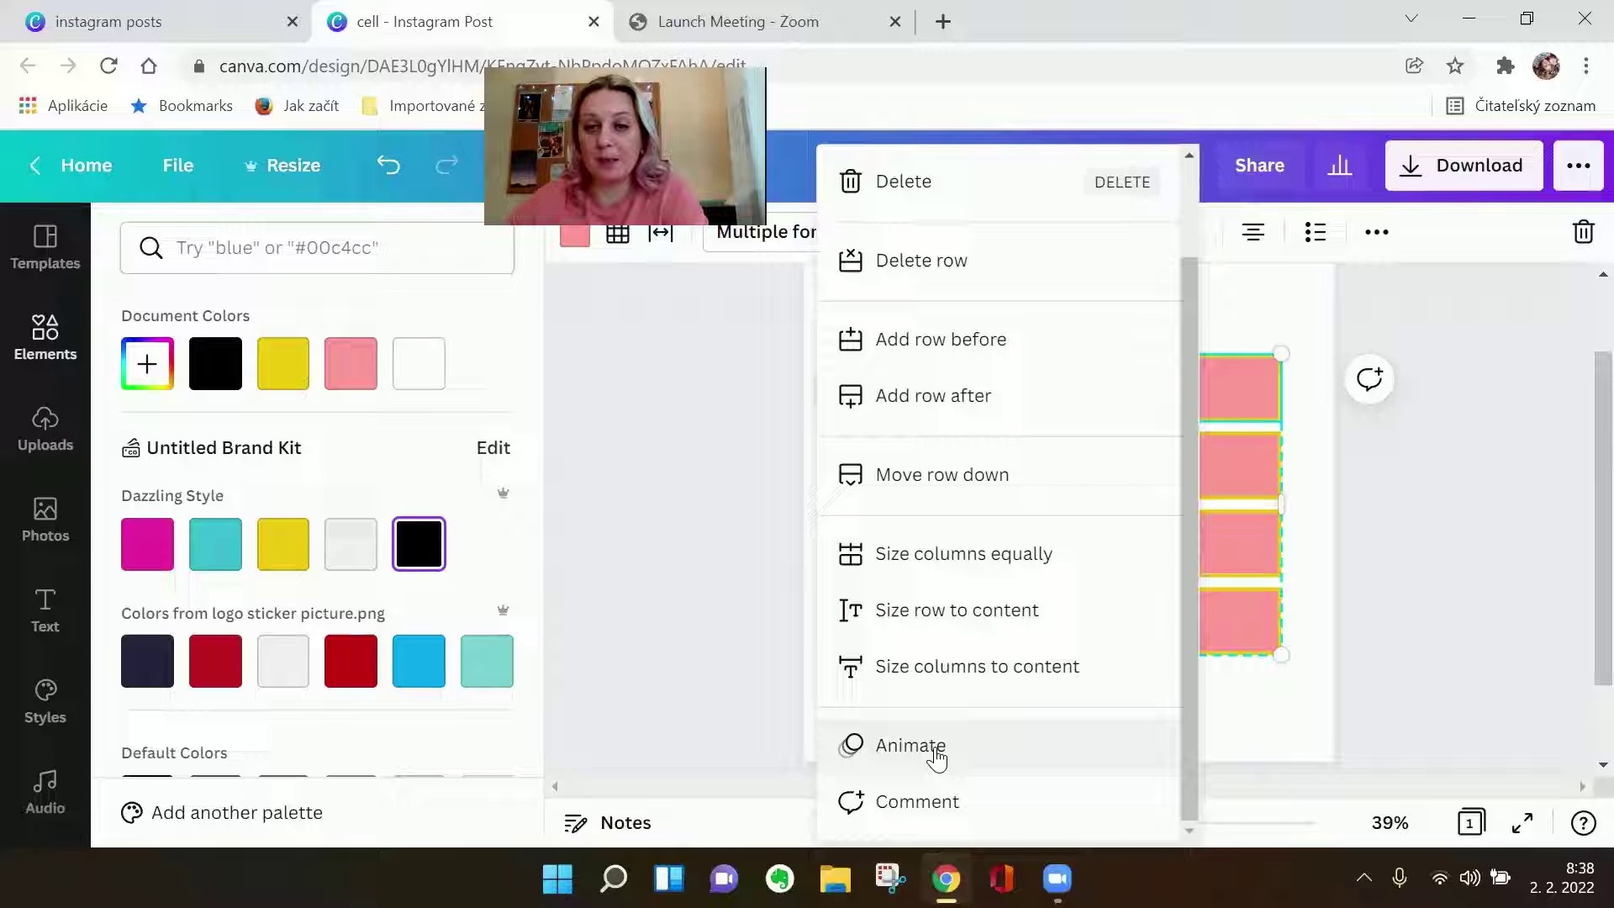
left_click(713, 552)
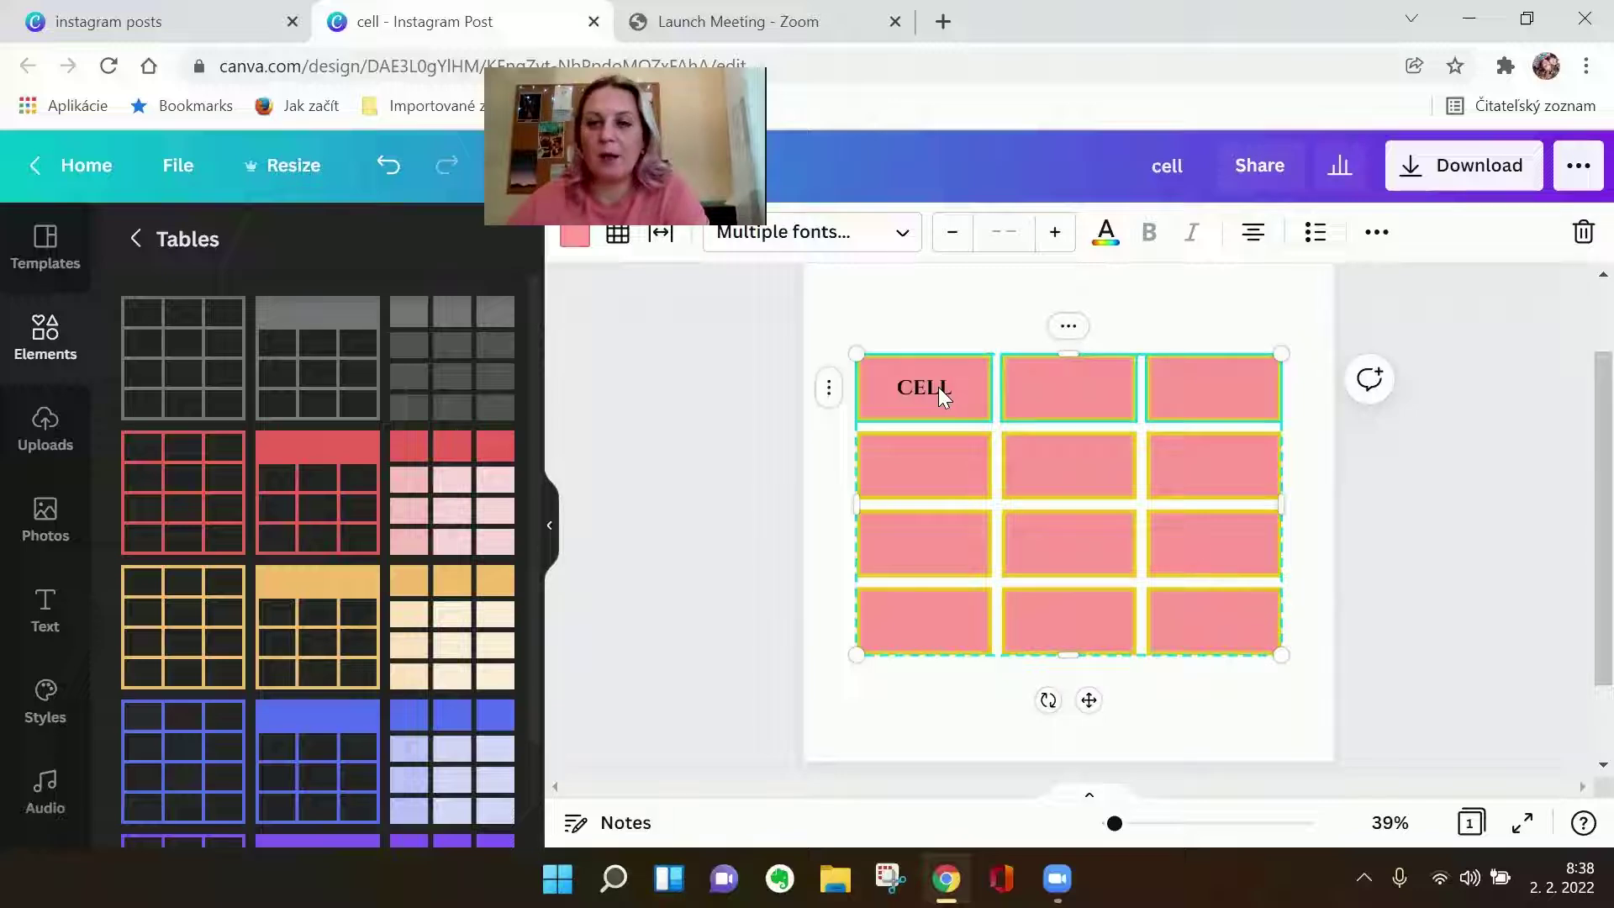
left_click(1313, 702)
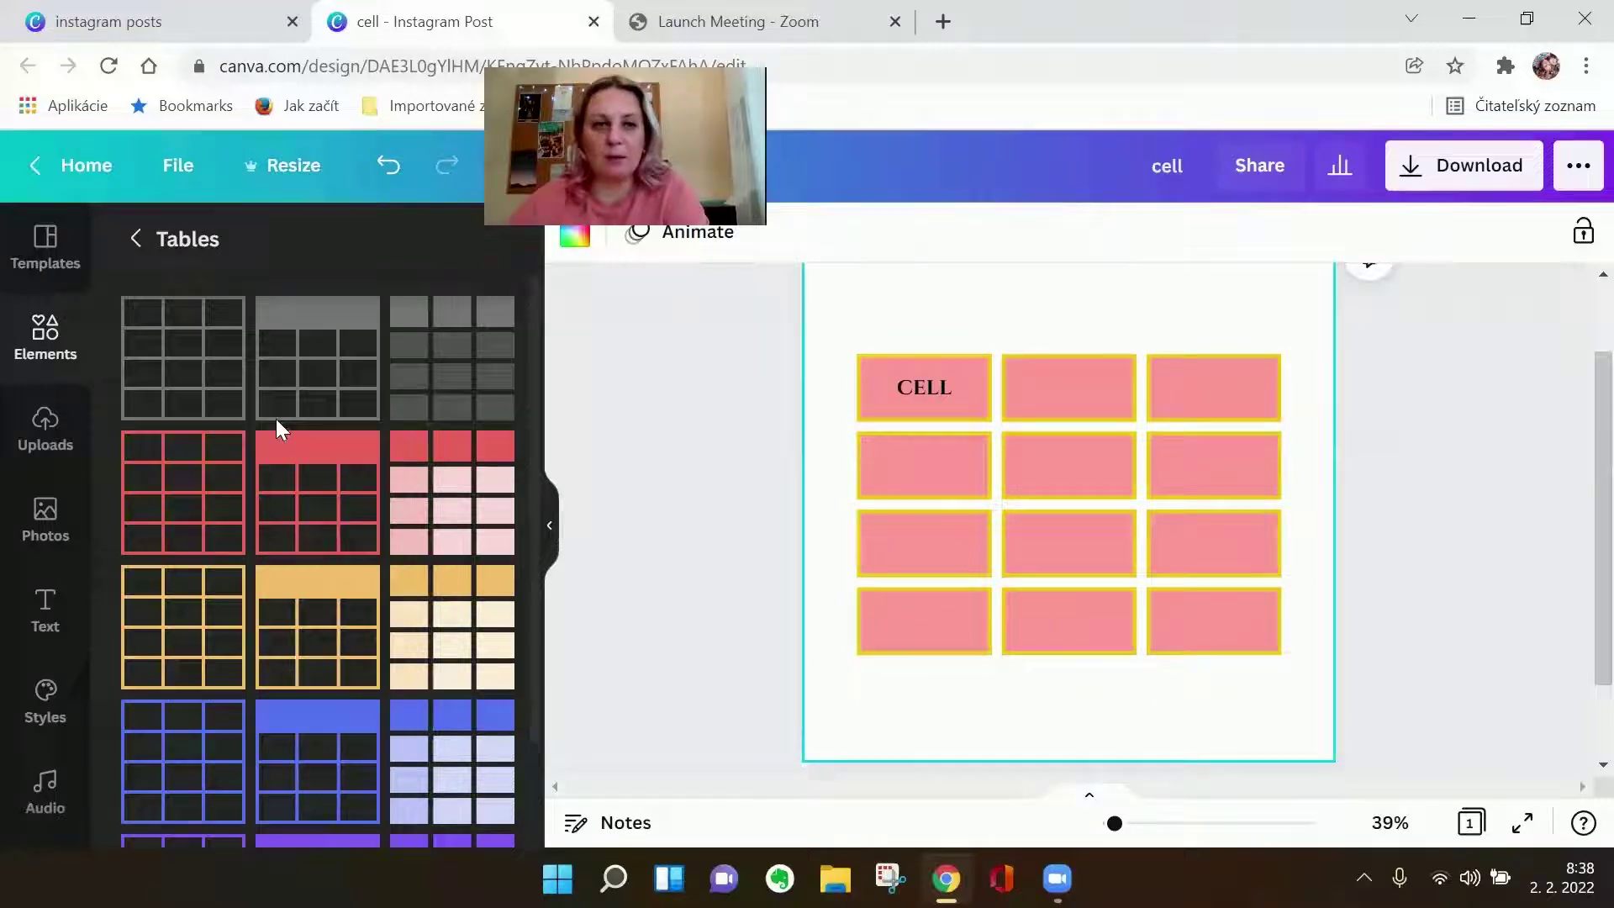
left_click(206, 767)
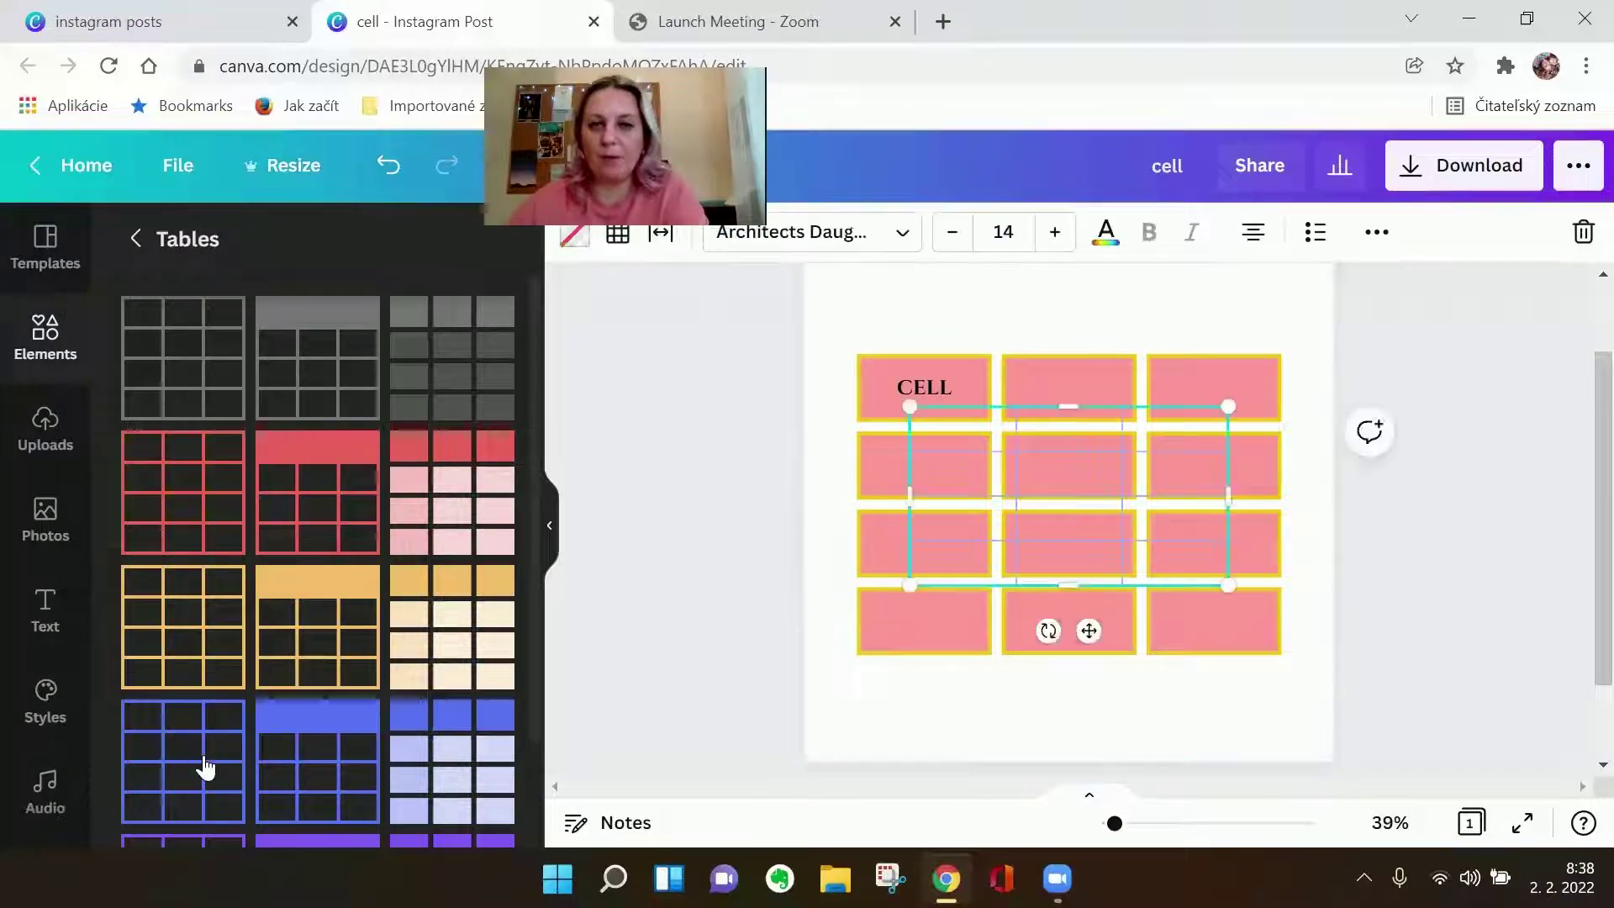
left_click(1584, 233)
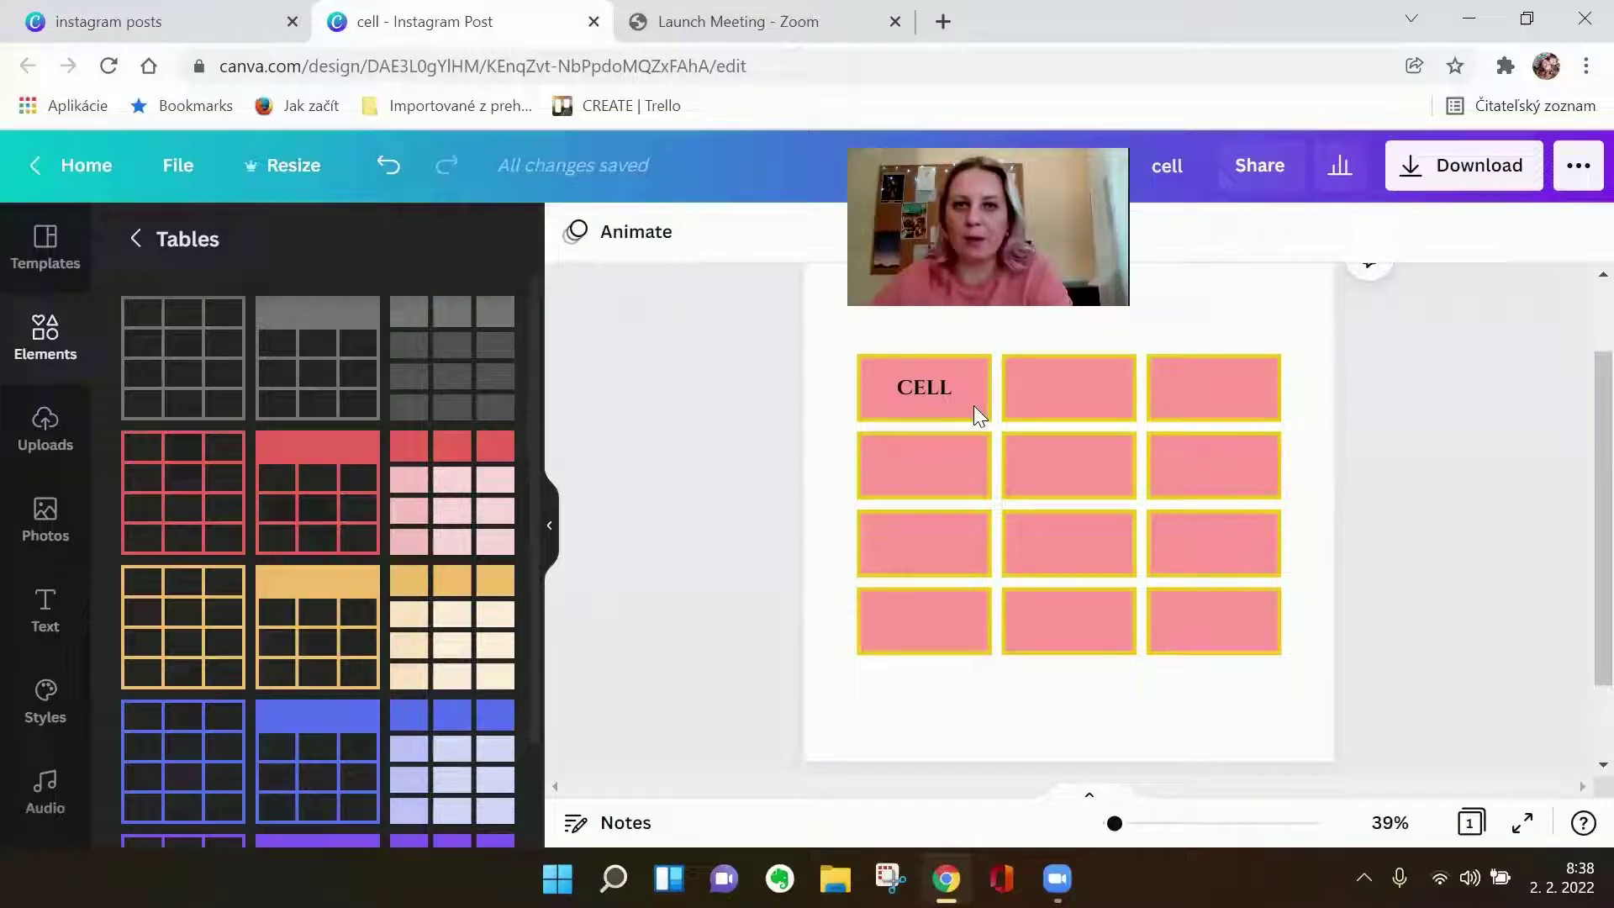
left_click(883, 404)
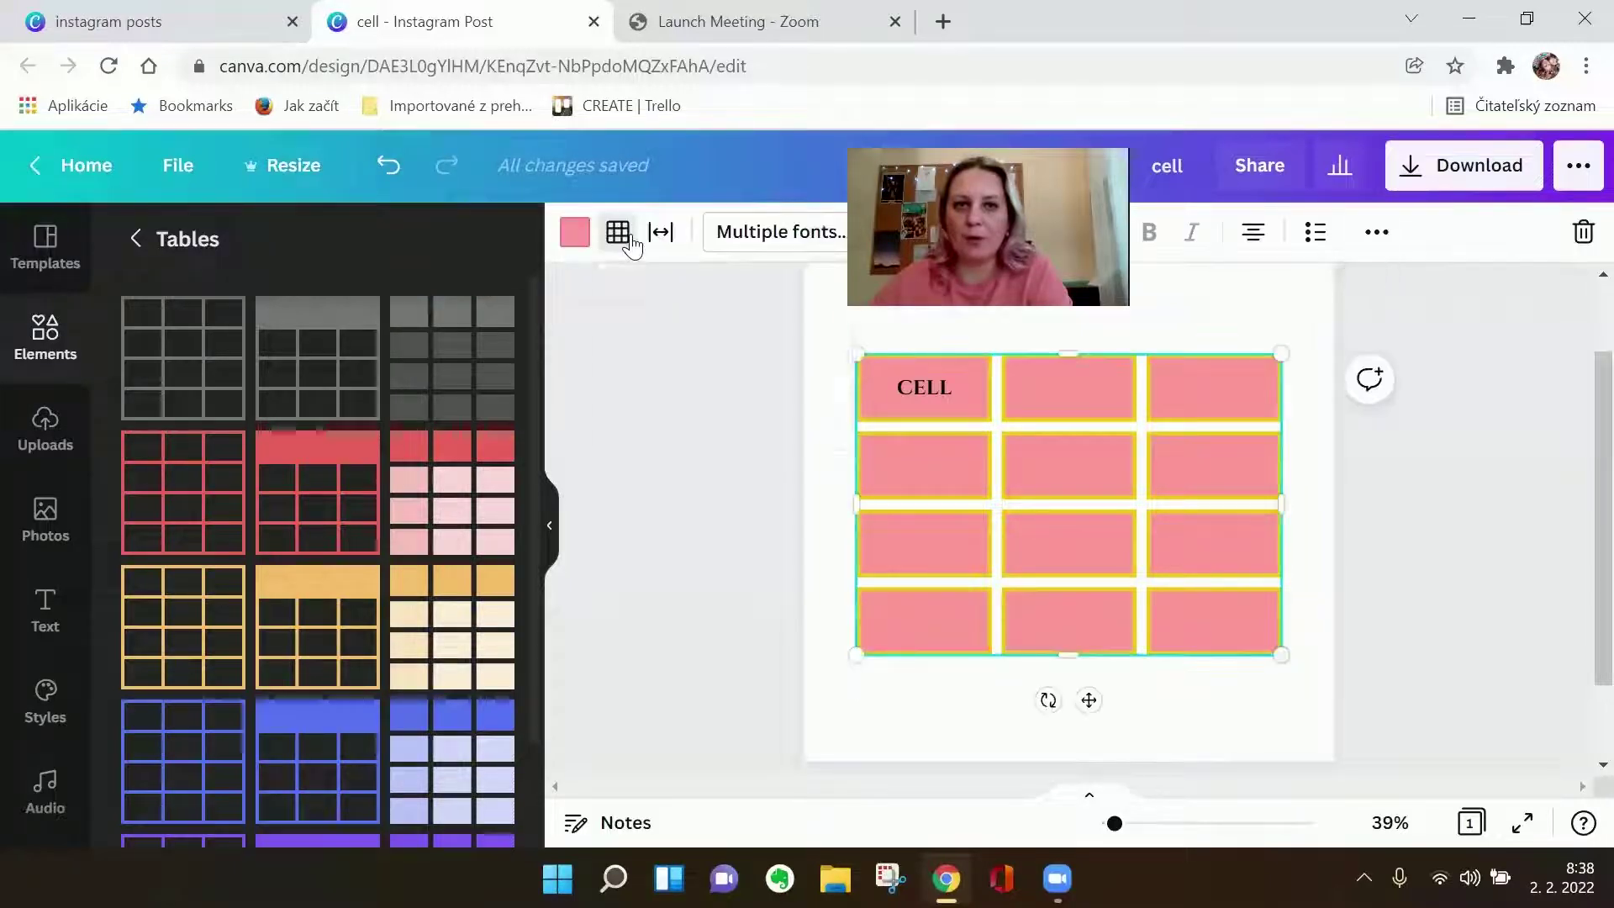
left_click(618, 231)
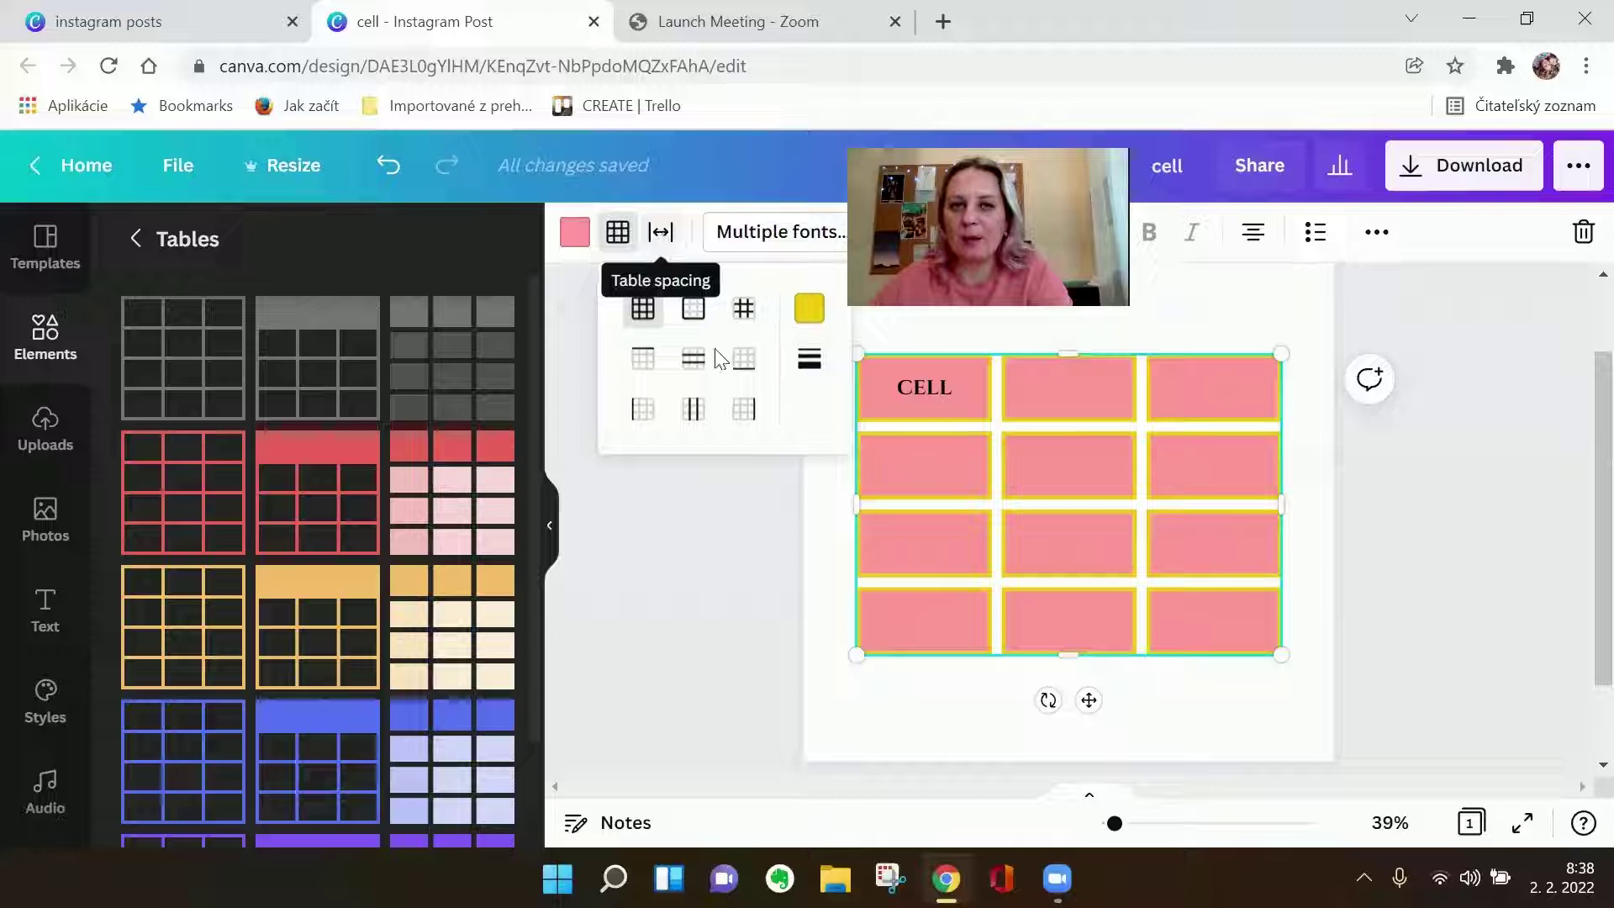
mouse_move(925, 388)
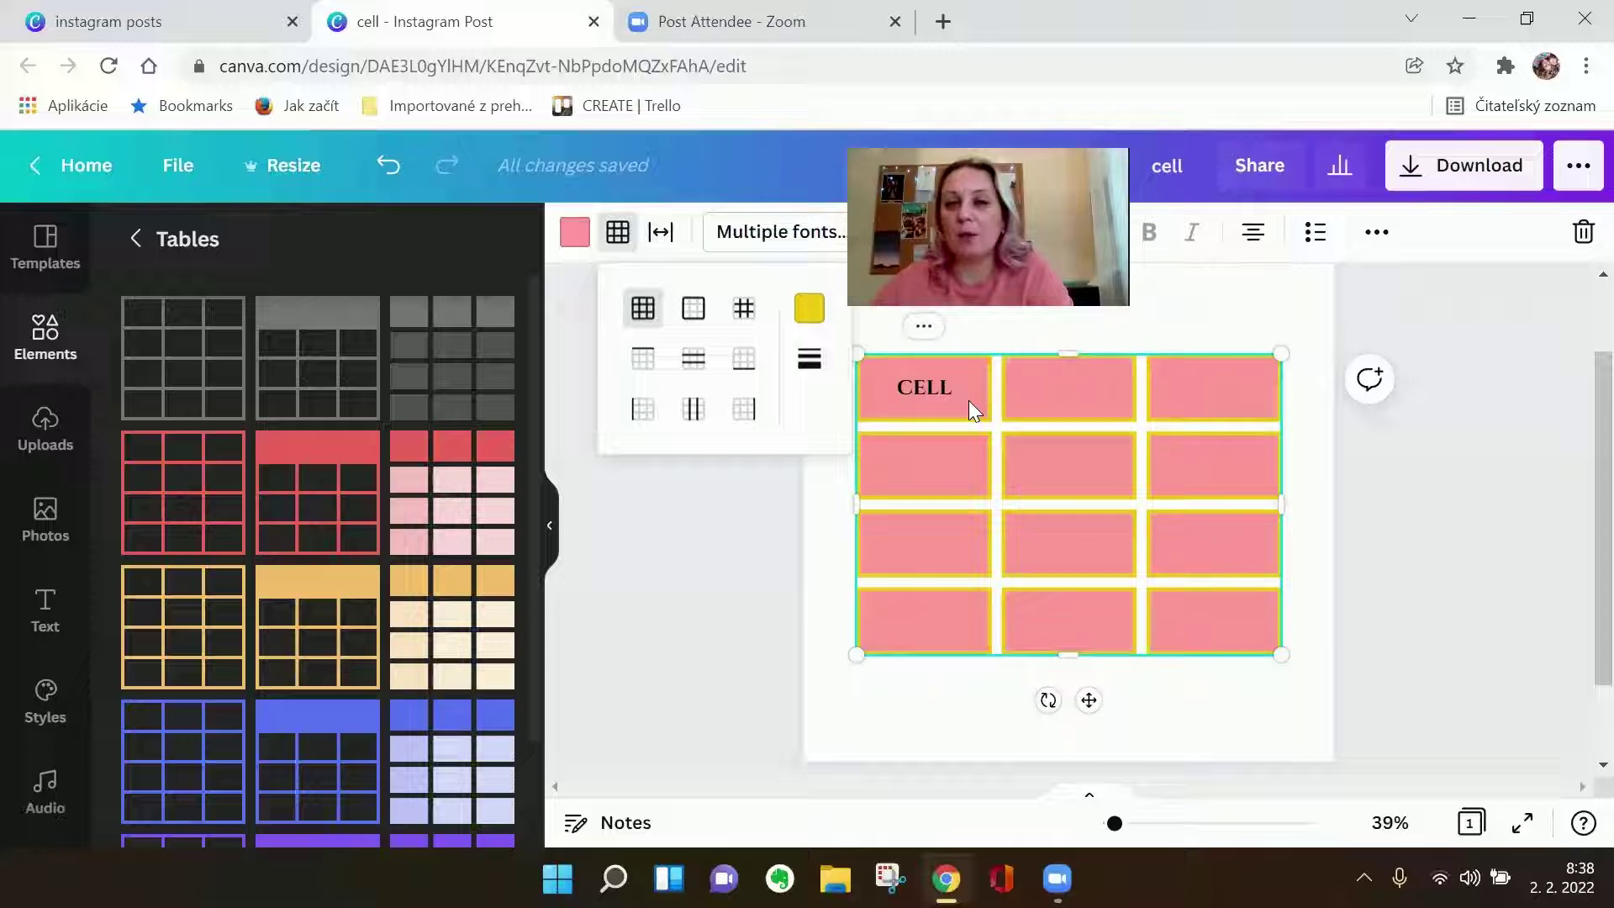
Choose Animate from the table row menu to display the animation styles.
left_click(923, 388)
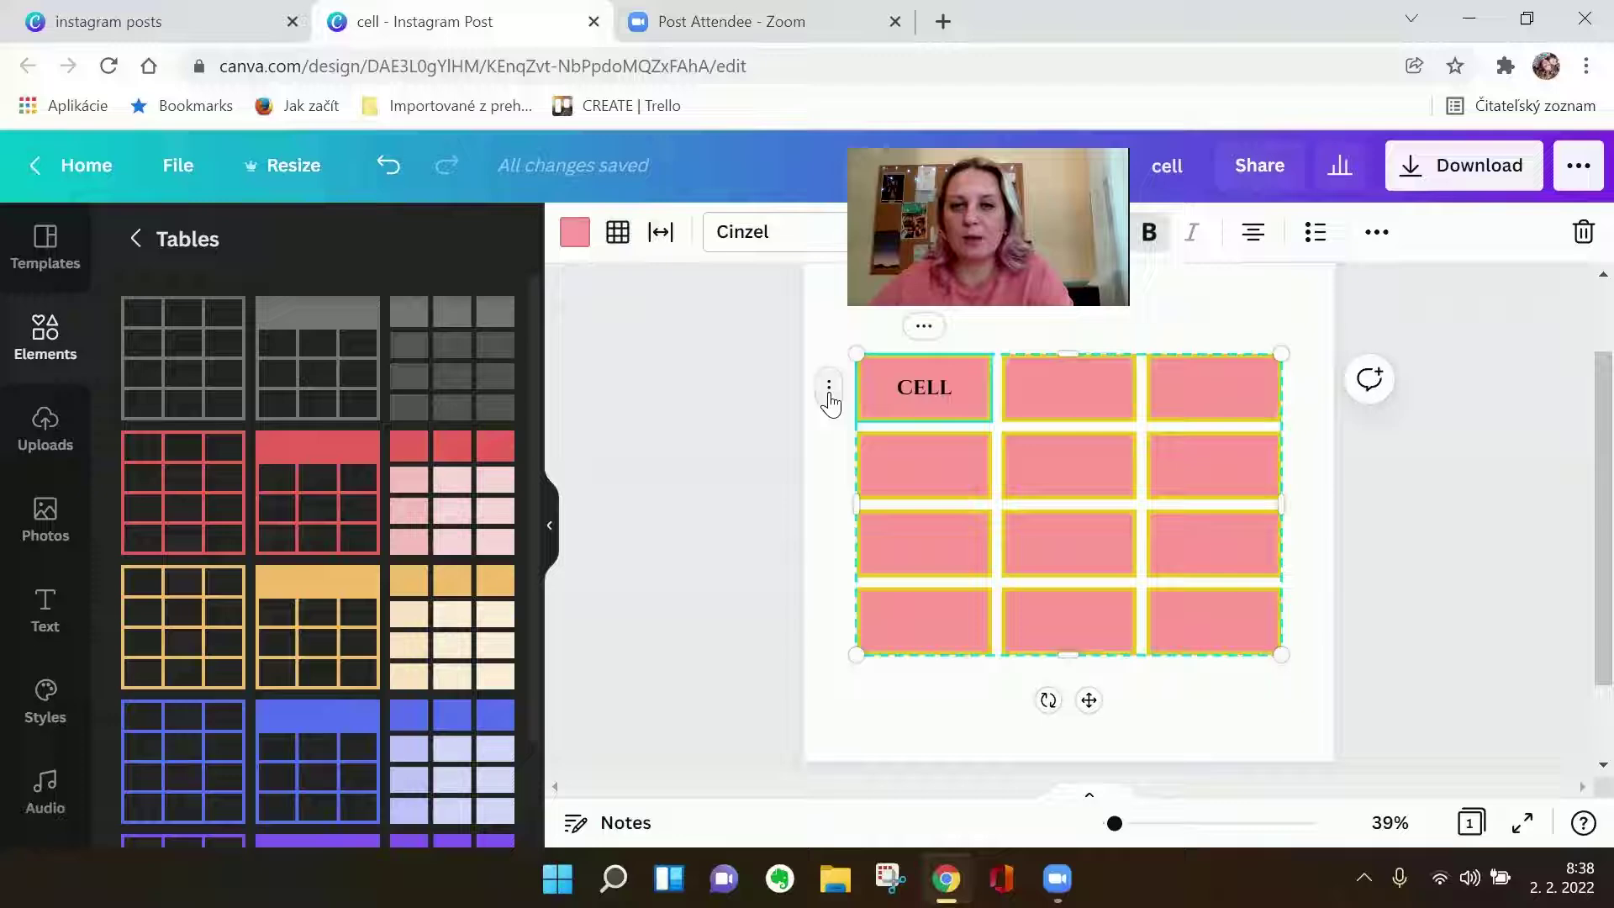
left_click(829, 388)
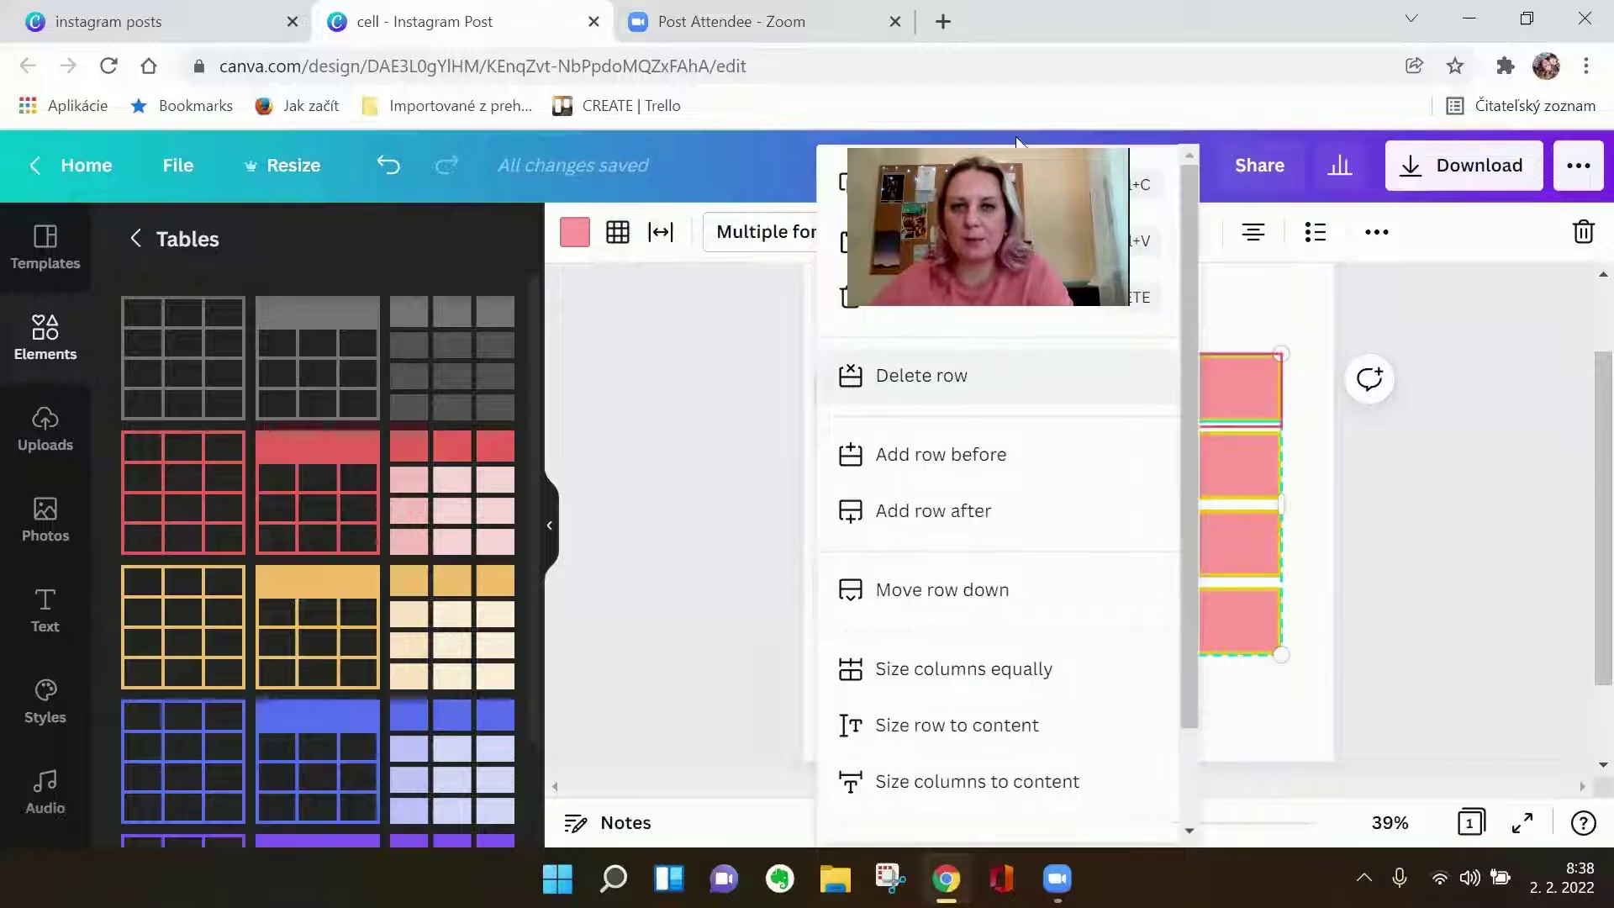
scroll(959, 568, "down", 2)
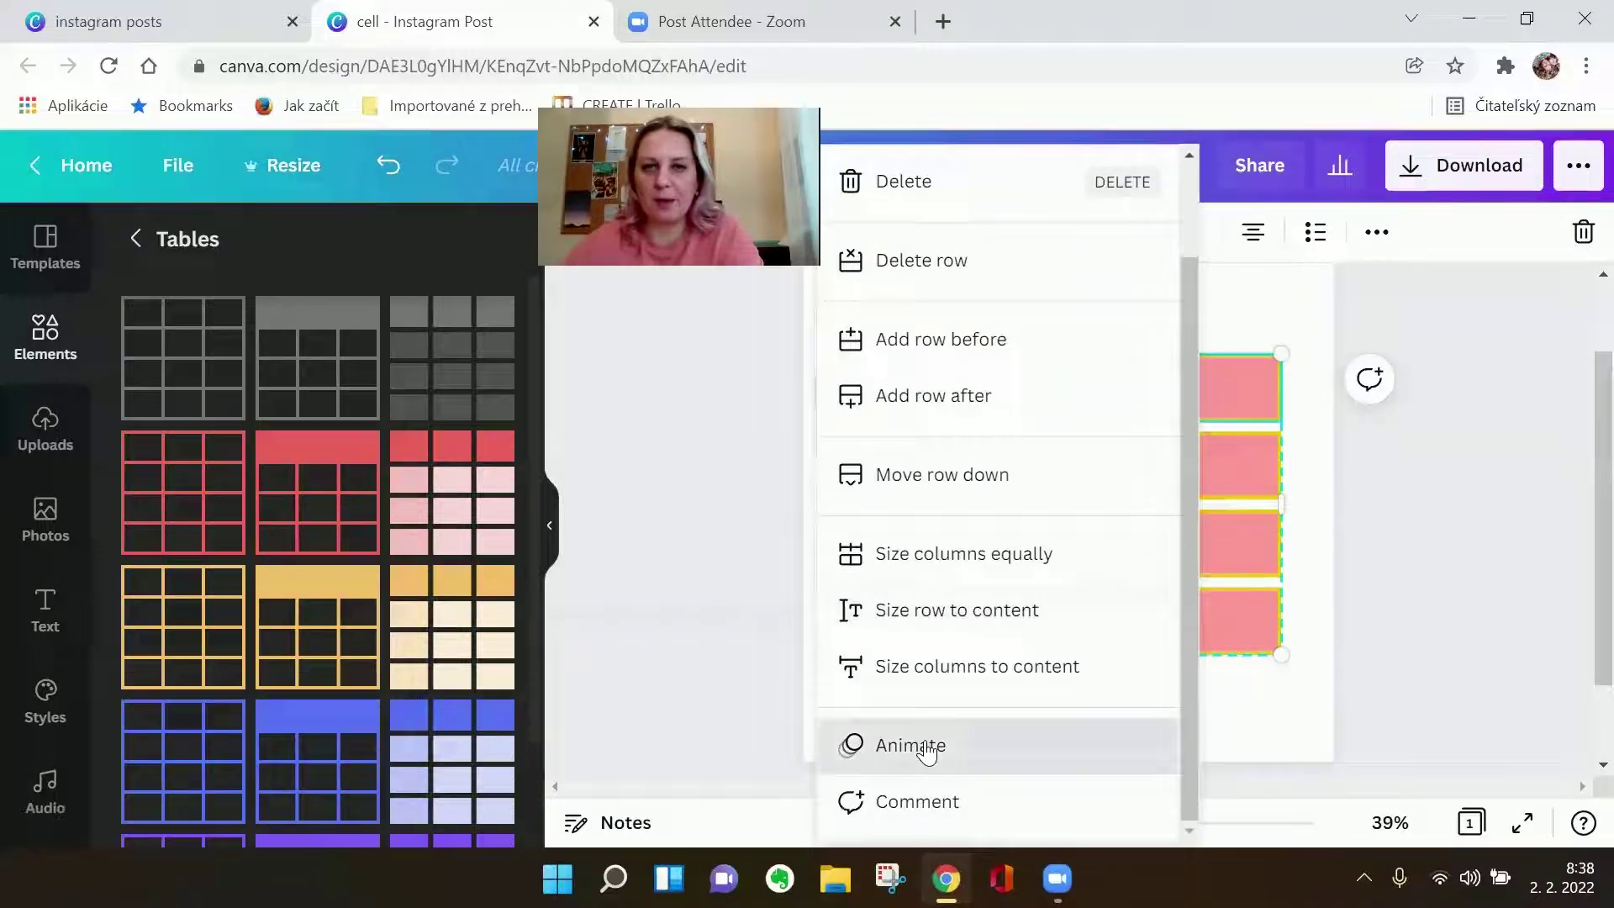
left_click(910, 745)
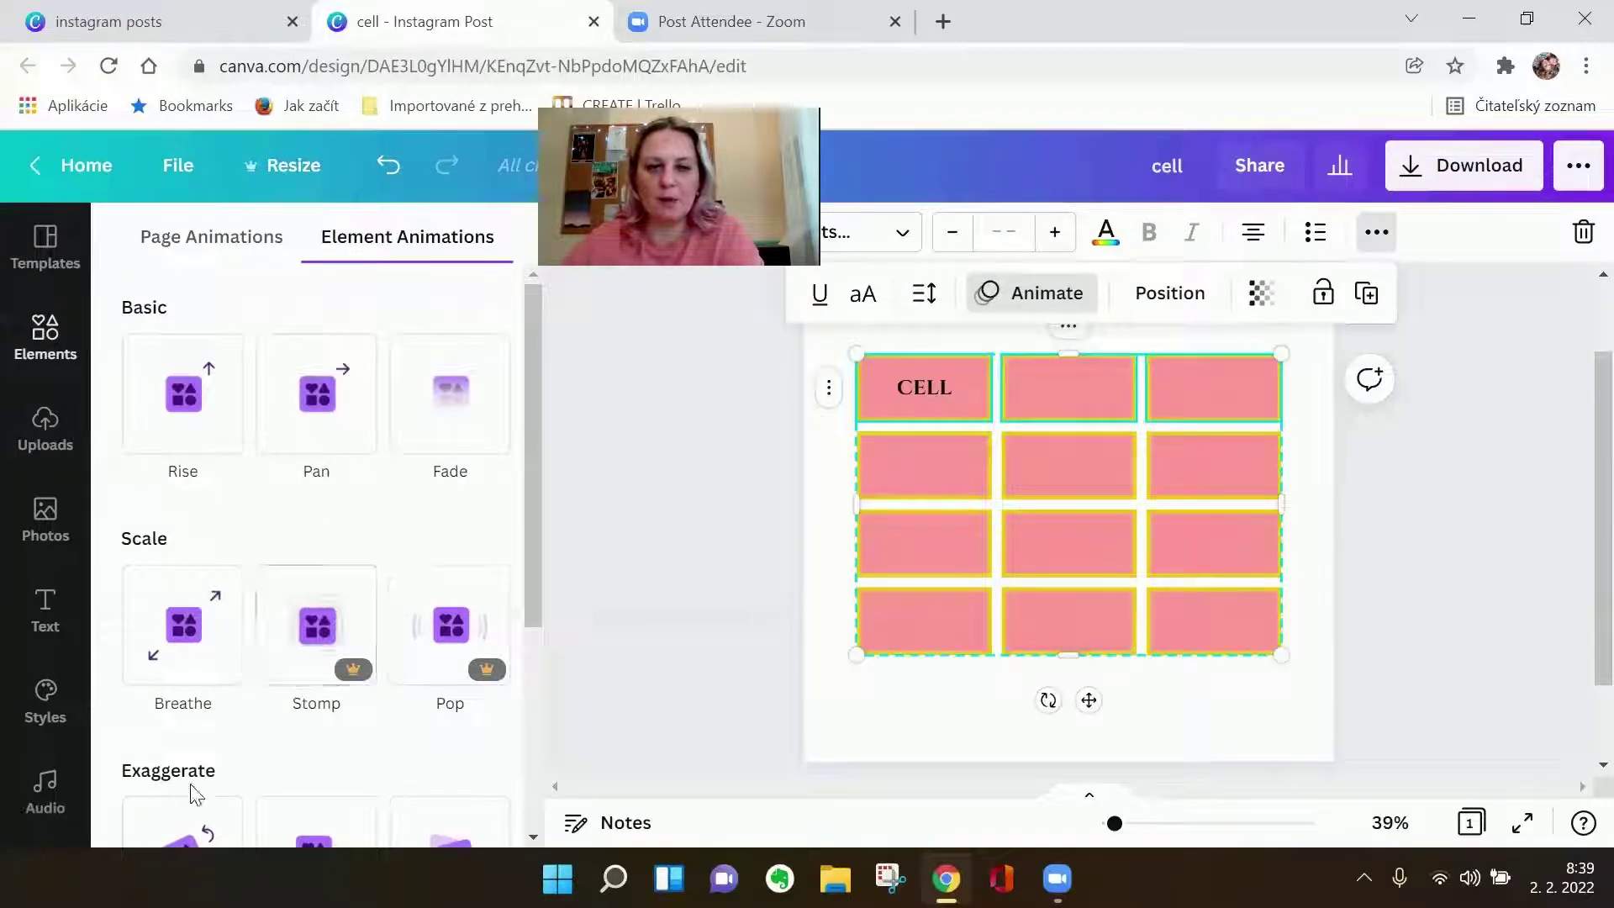
scroll(166, 651, "down", 2)
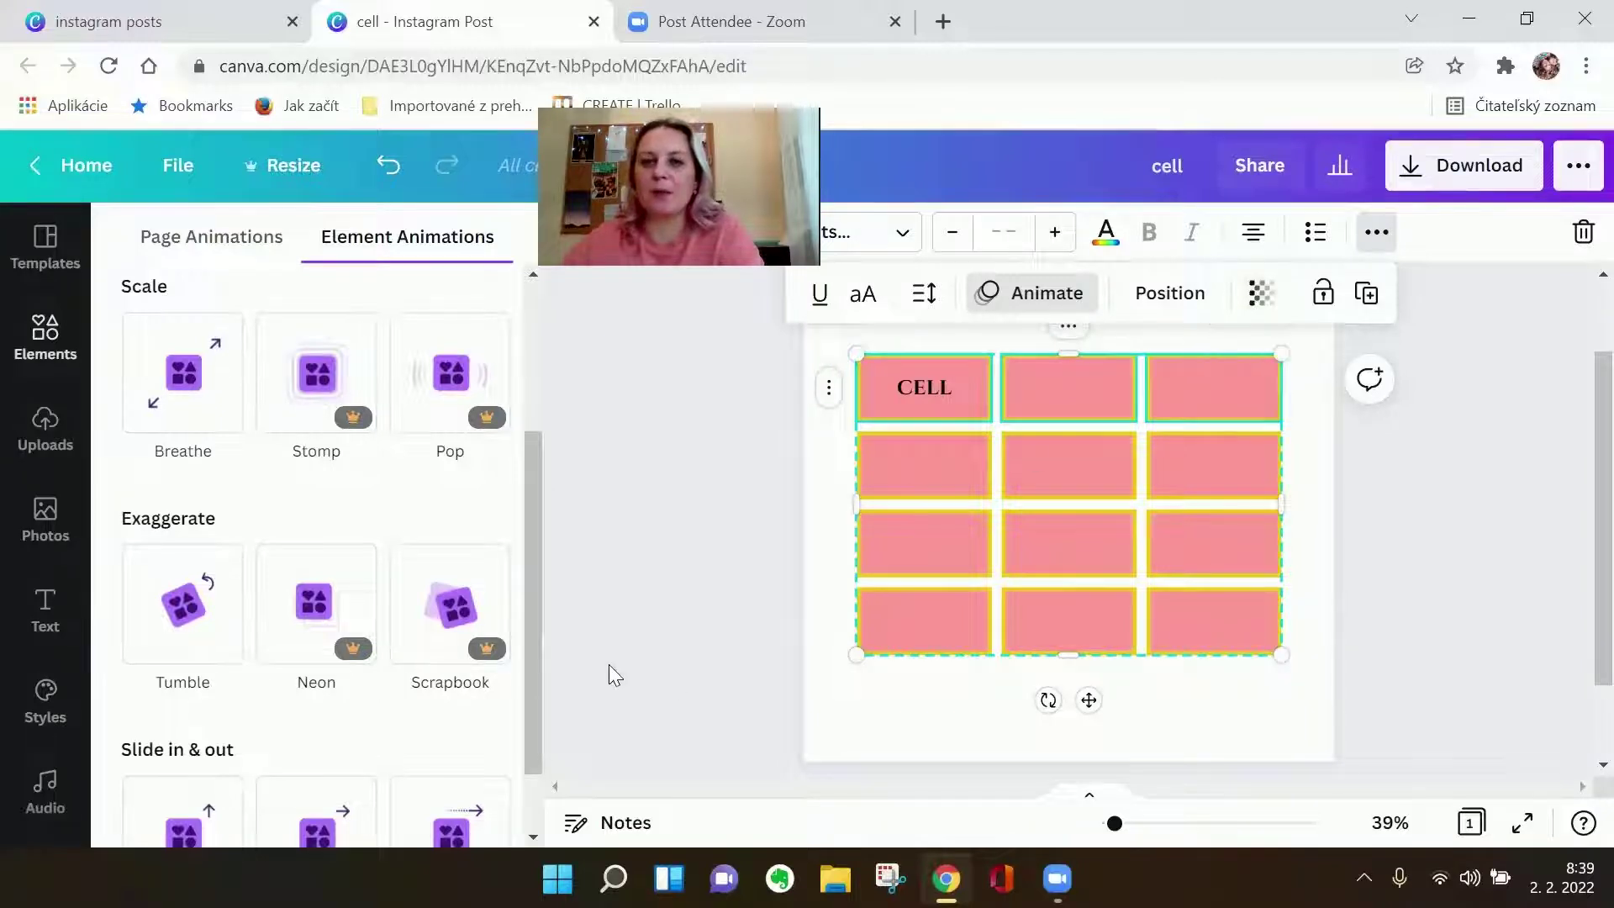
left_click(655, 597)
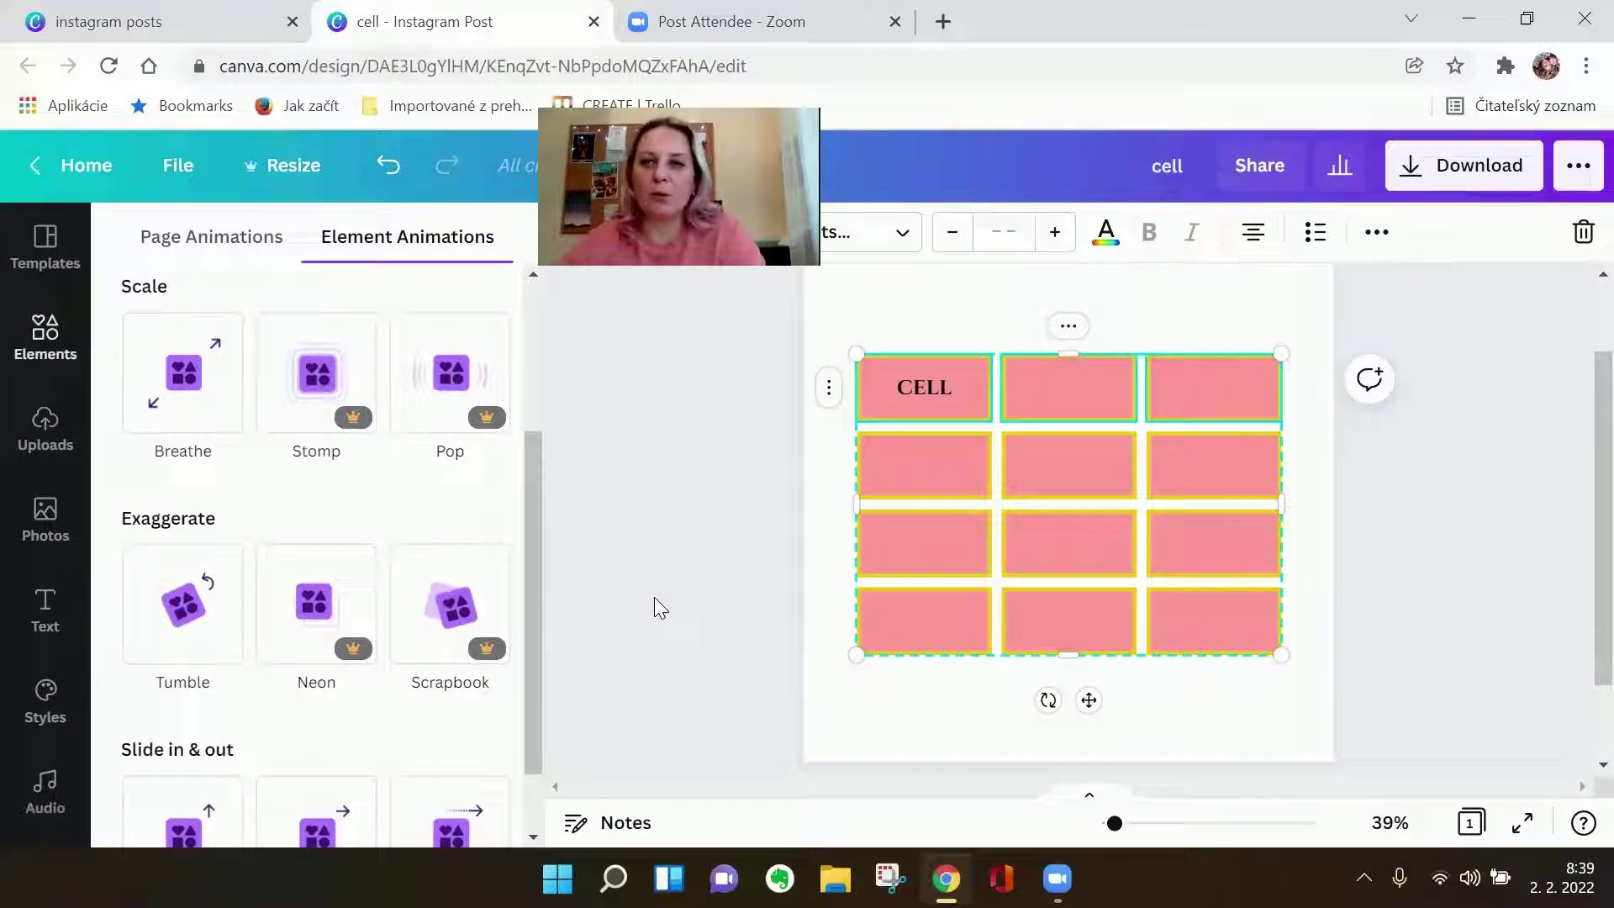
Browse the Download file types, keep PNG, and close the download panel.
left_click(1410, 177)
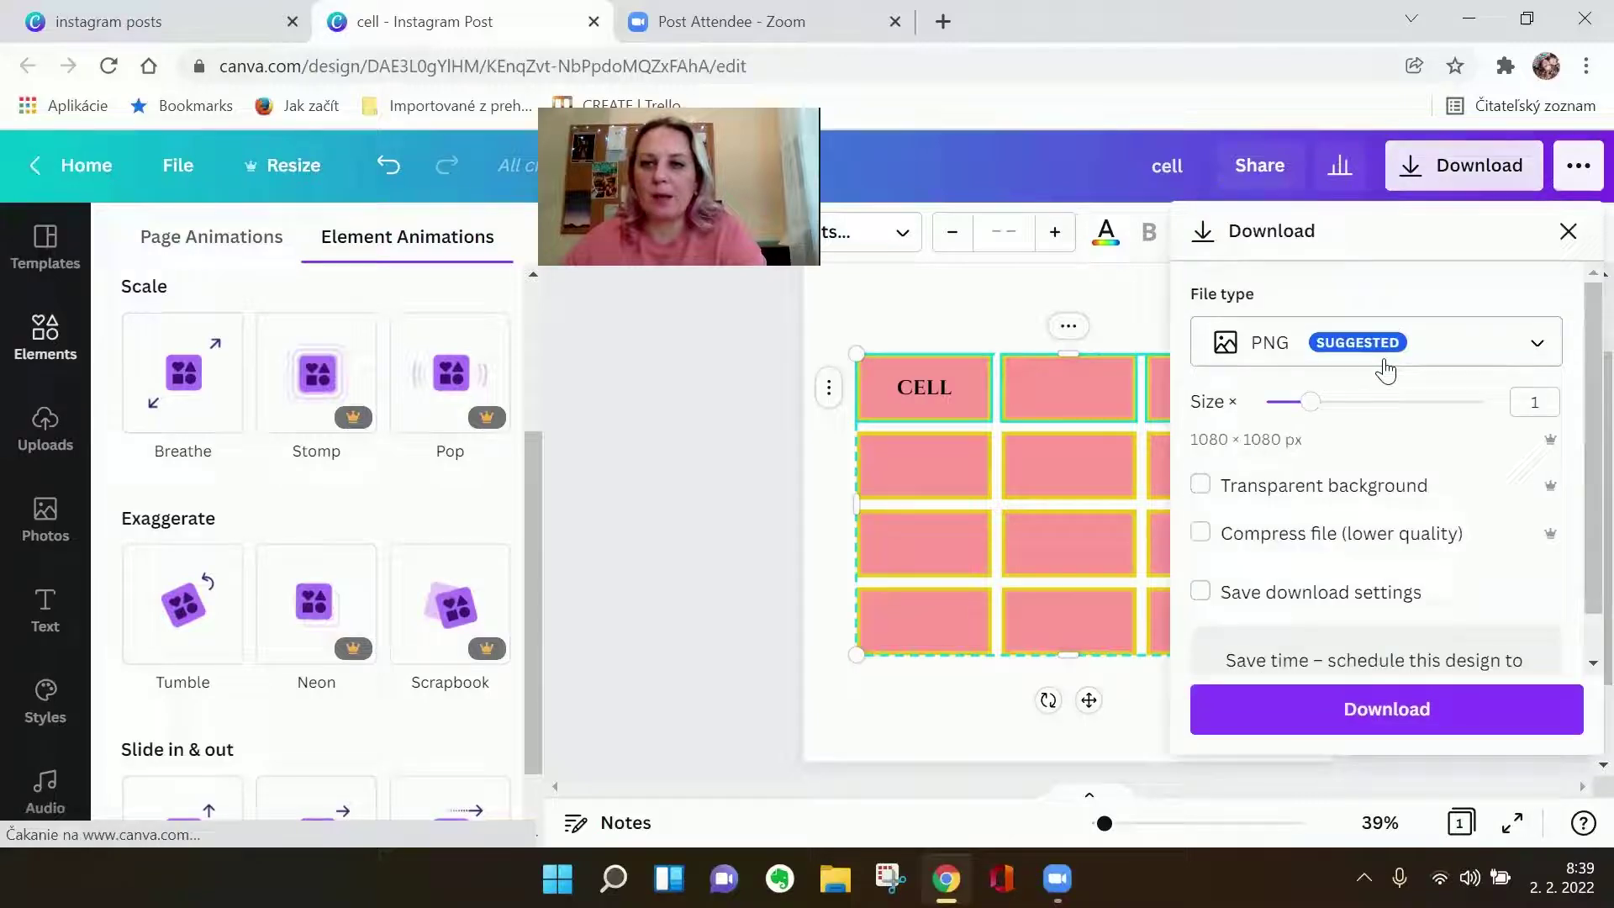
scroll(1384, 529, "down", 1)
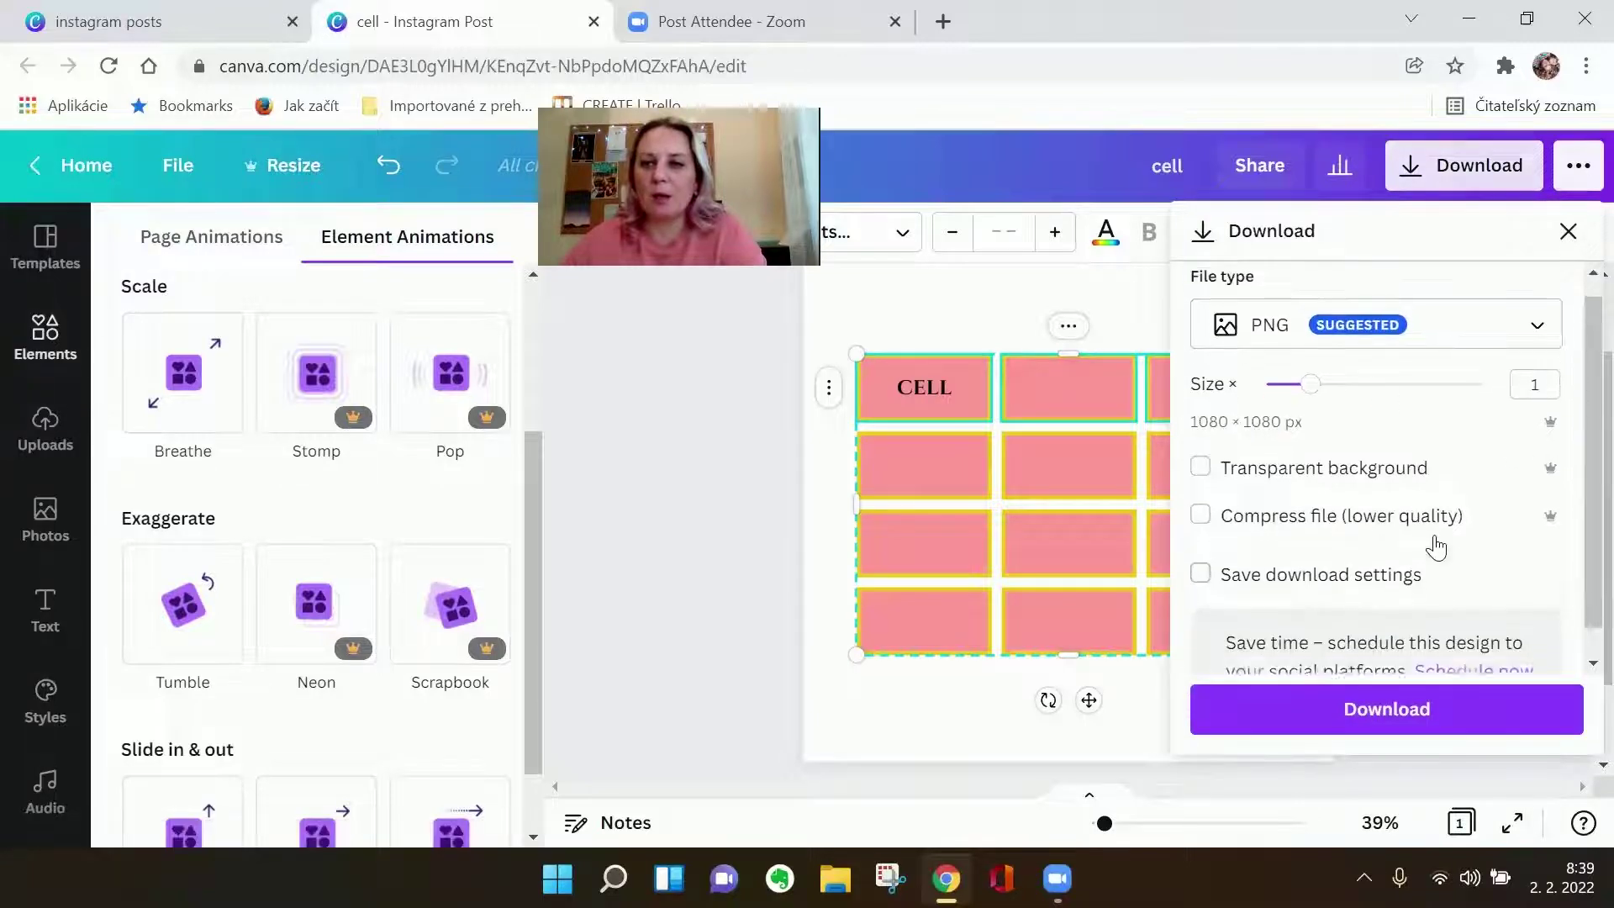
left_click(1539, 296)
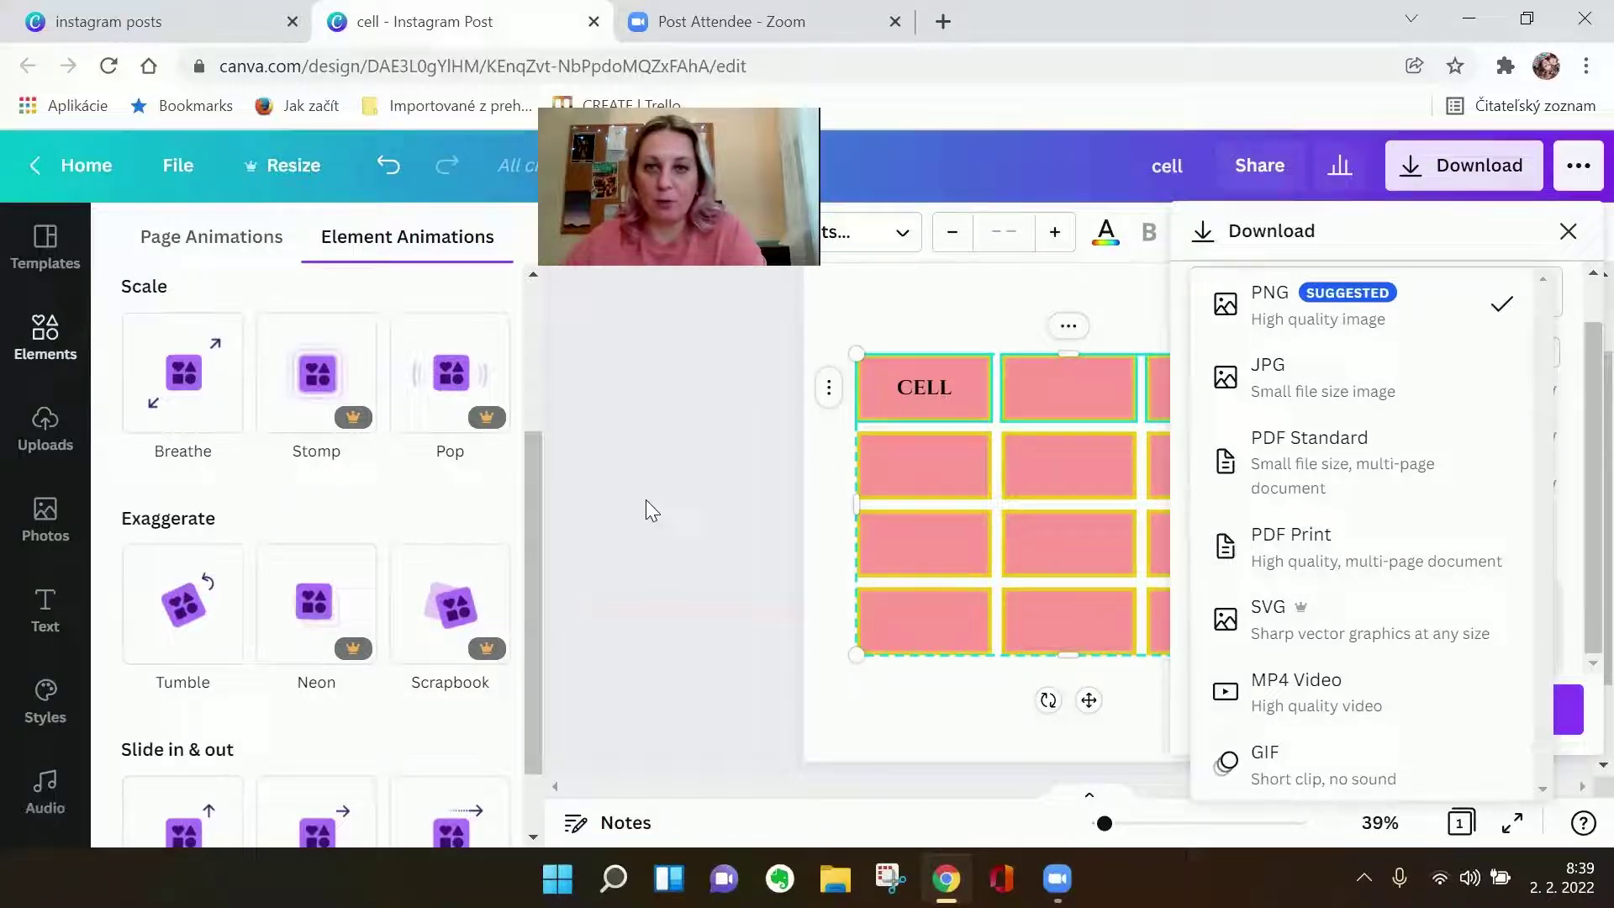
left_click(668, 501)
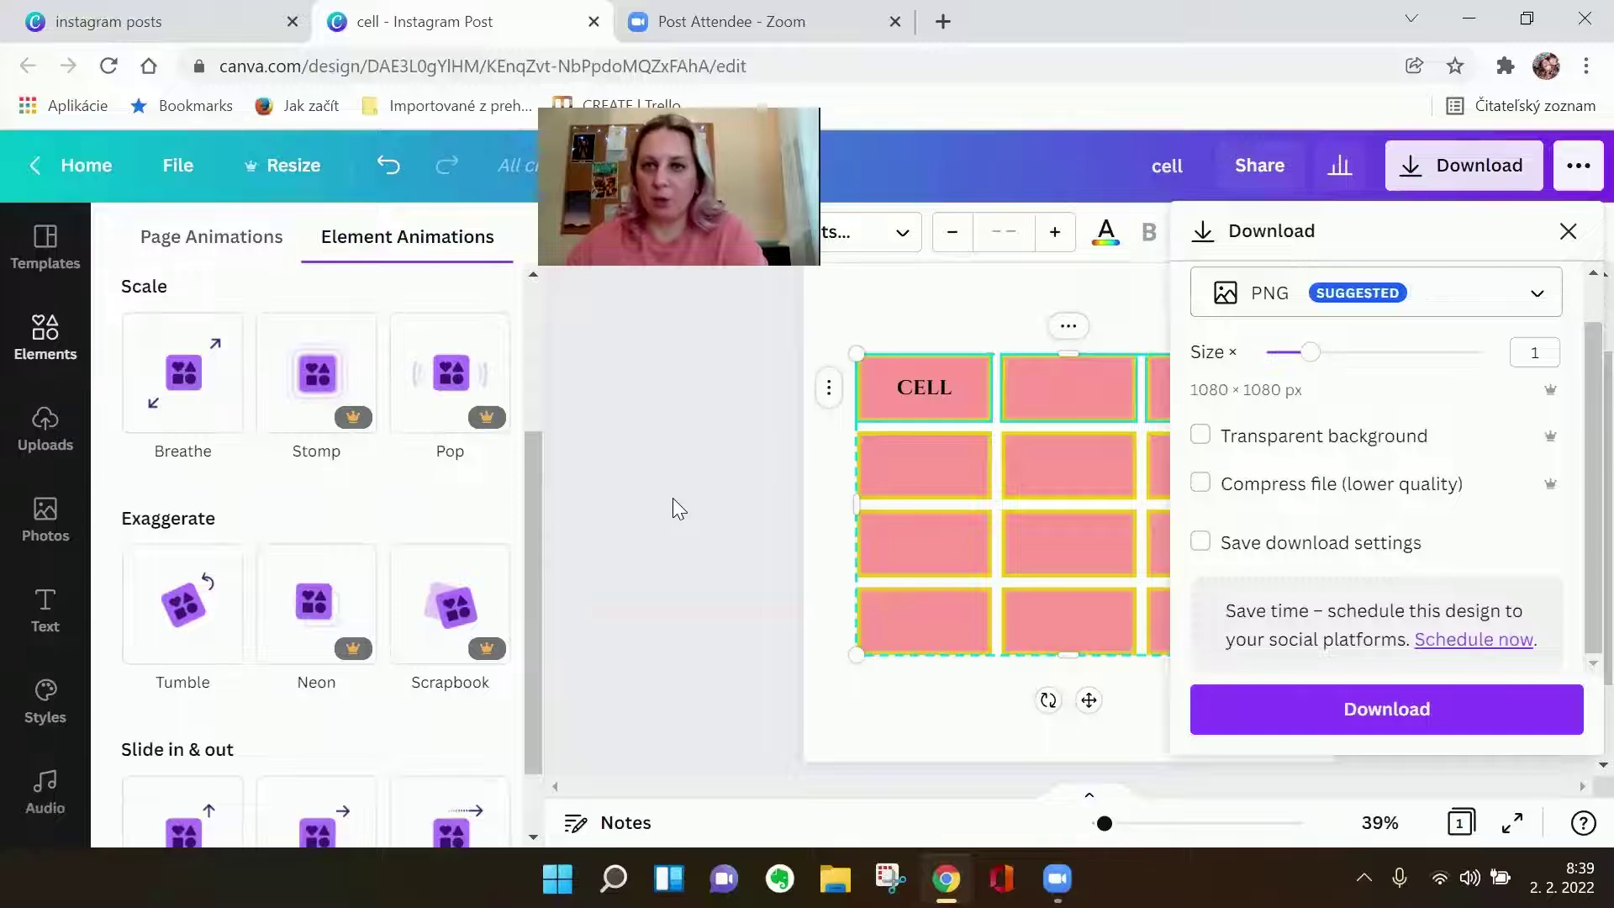
left_click(672, 498)
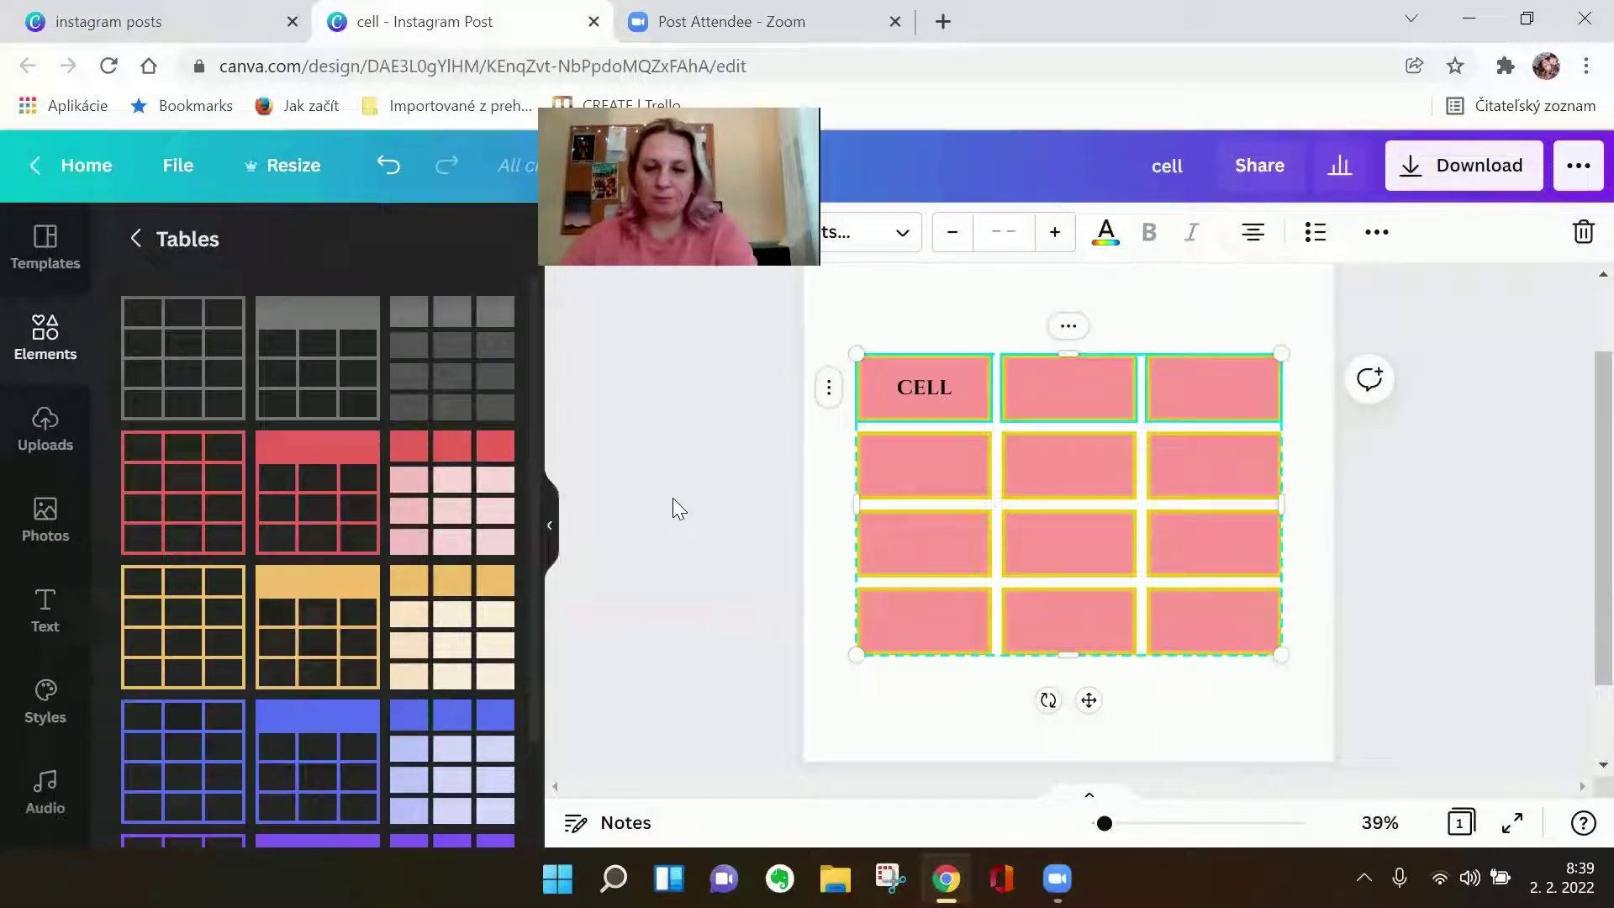
Deselect the pink table and show the Uploads panel of saved images.
left_click(950, 309)
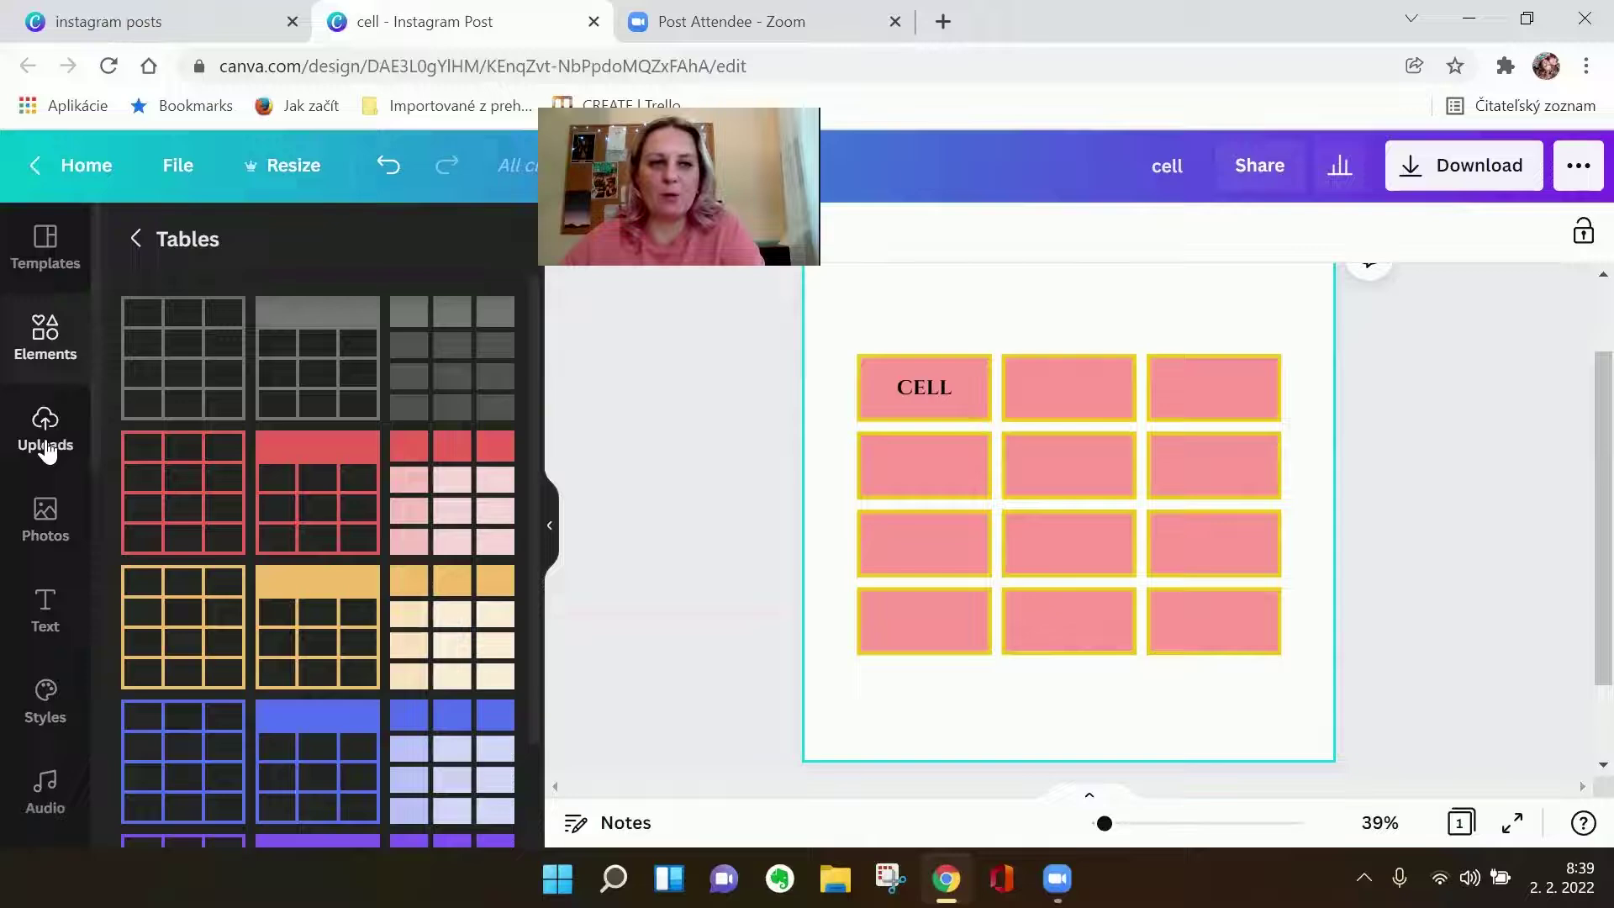
left_click(46, 428)
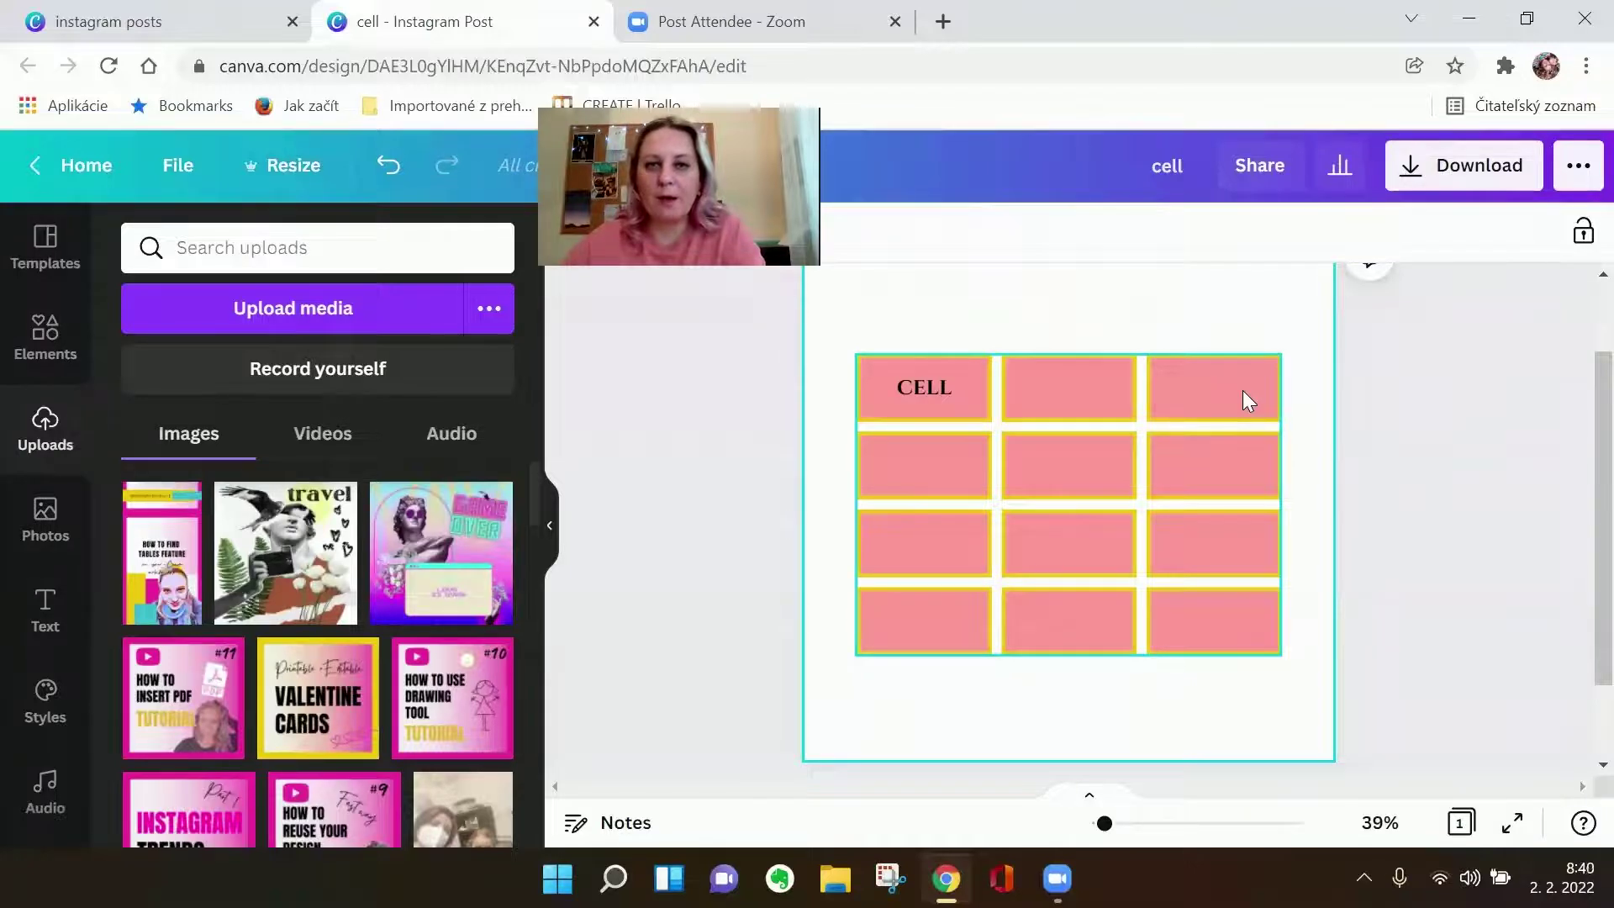
left_click(706, 504)
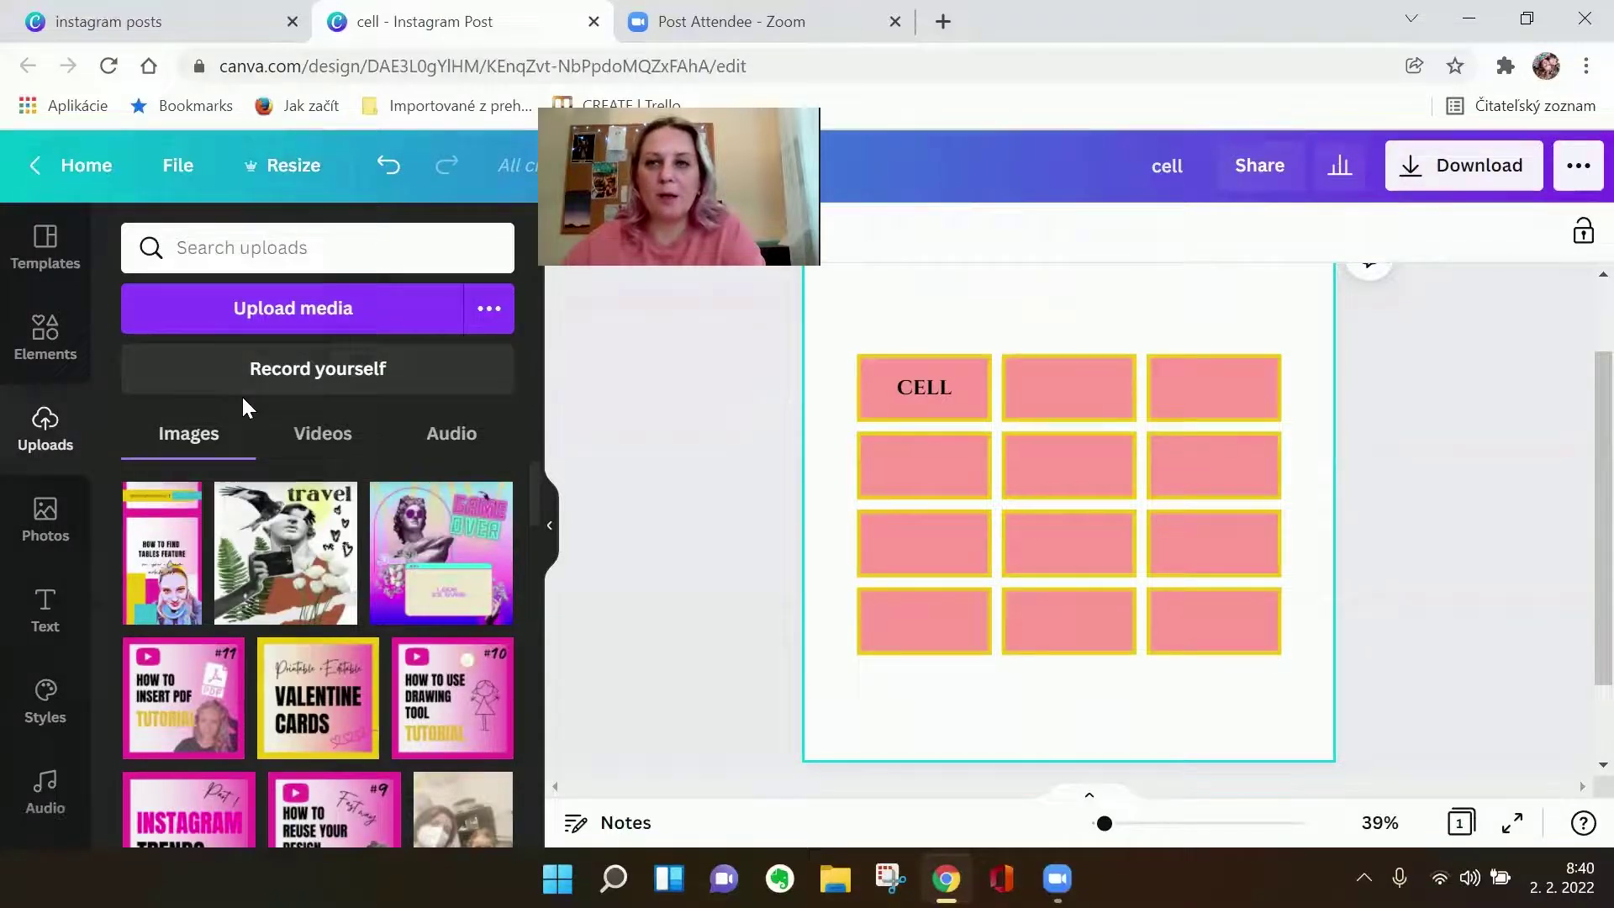